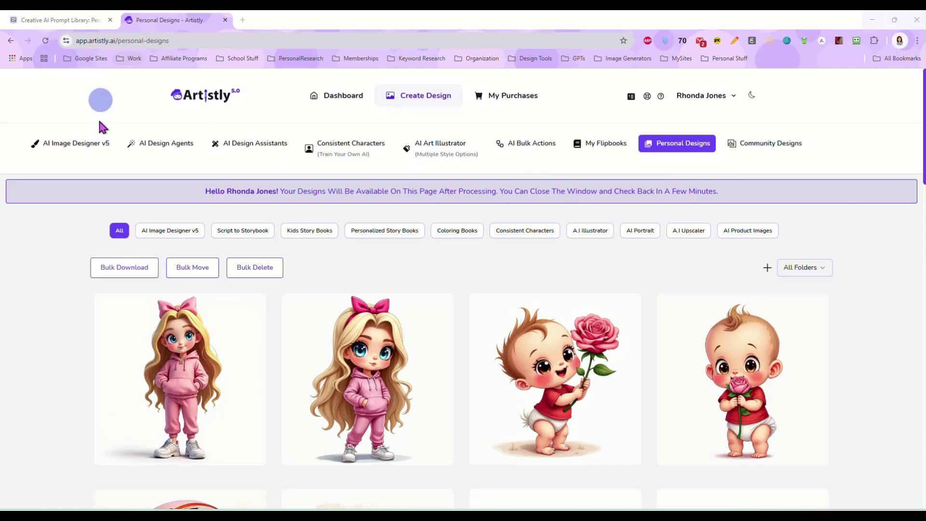
# Reload the Personal Designs gallery and browse through the designs
pyautogui.click(670, 146)
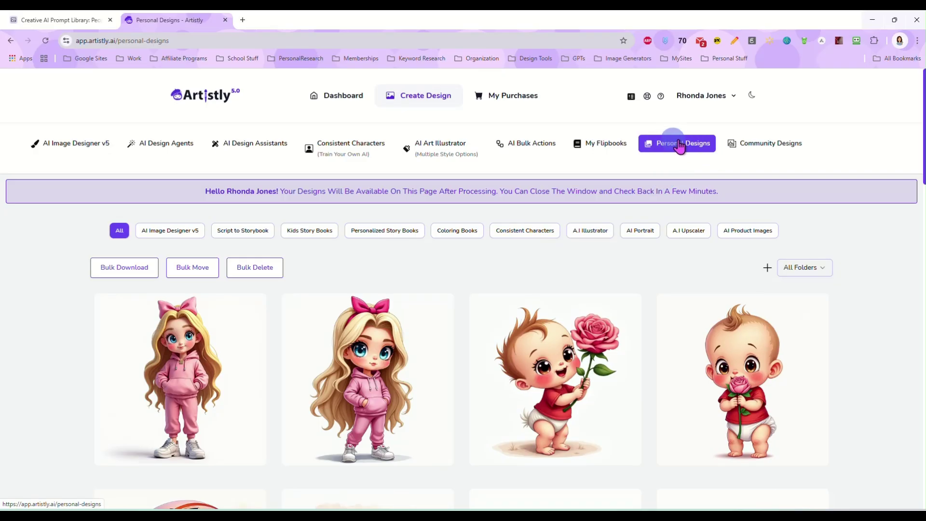
pyautogui.scroll(-5, 854, 274)
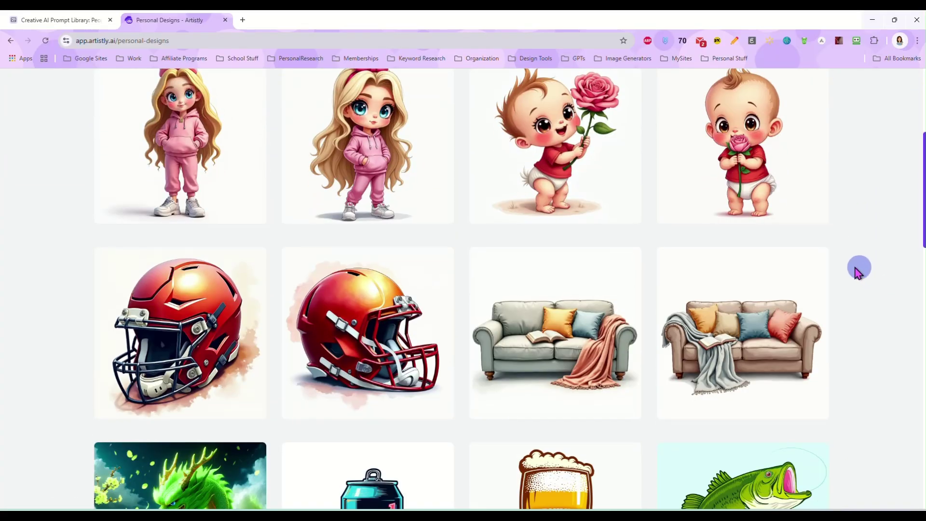
pyautogui.scroll(-5, 866, 331)
pyautogui.scroll(-6, 866, 338)
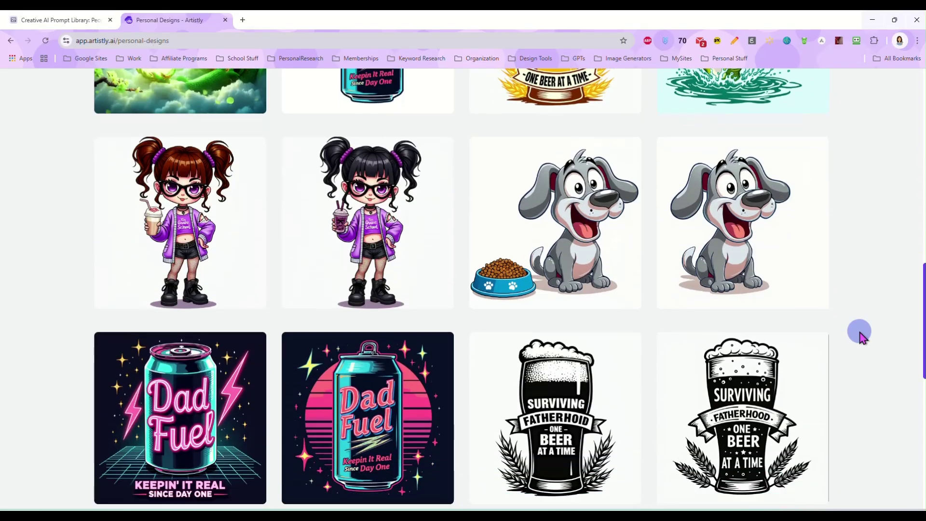
pyautogui.scroll(4, 863, 336)
pyautogui.scroll(12, 862, 336)
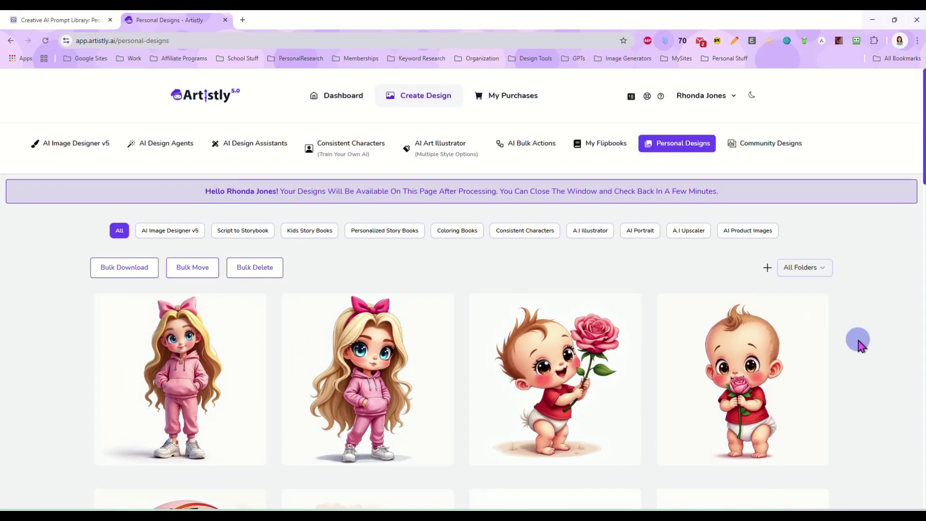
pyautogui.scroll(-2, 854, 332)
# Inspect the second chibi girl design's details twice
pyautogui.moveTo(341, 330)
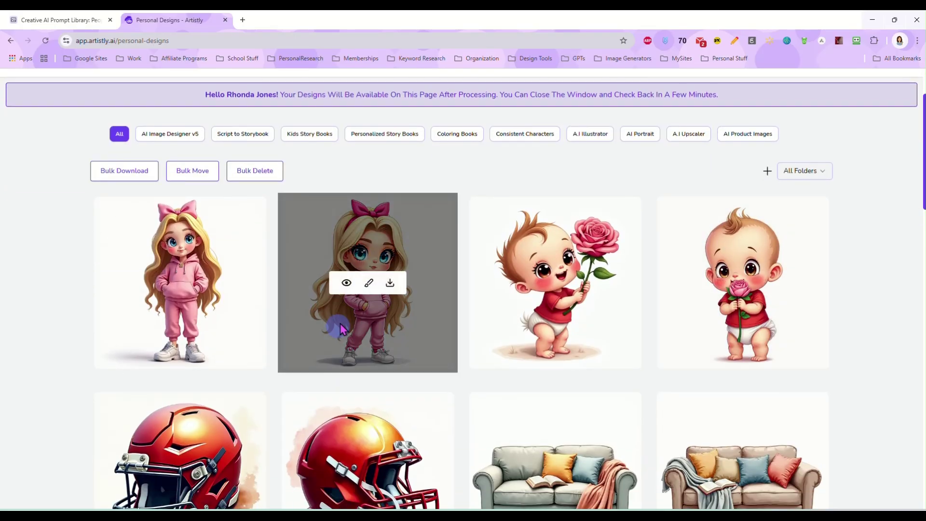
pyautogui.click(345, 282)
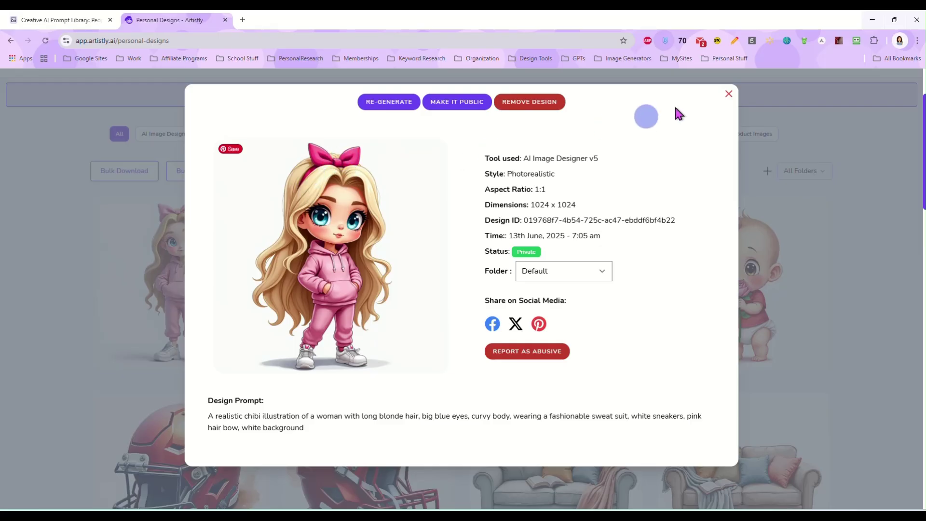
pyautogui.click(727, 95)
pyautogui.scroll(2, 338, 328)
pyautogui.scroll(-2, 326, 331)
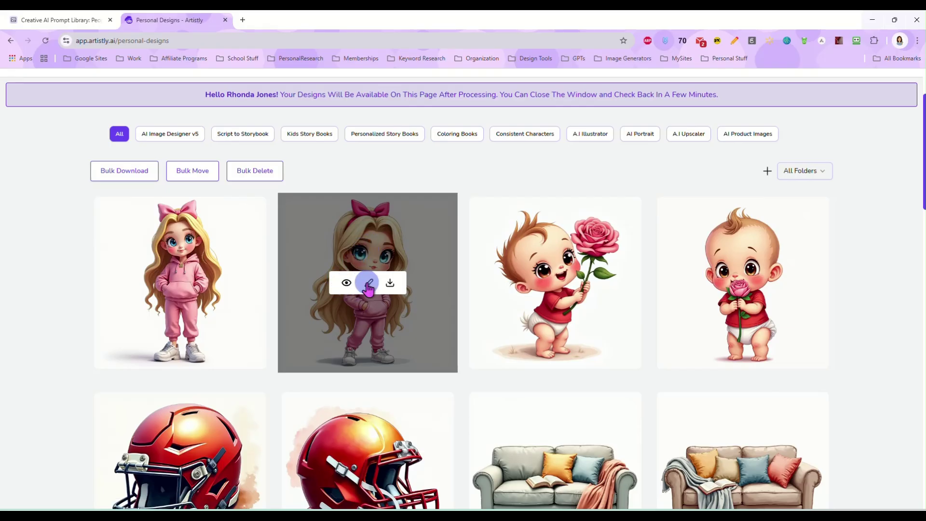
pyautogui.click(346, 282)
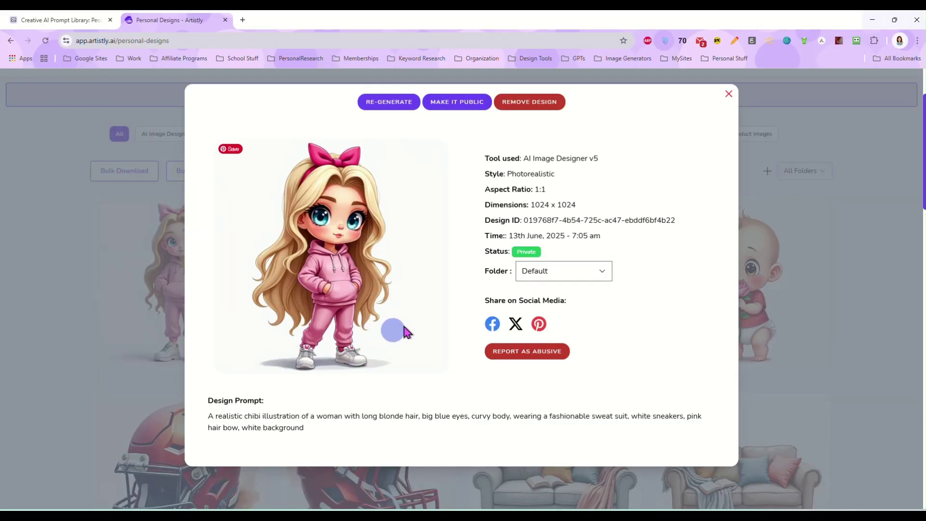
pyautogui.click(729, 96)
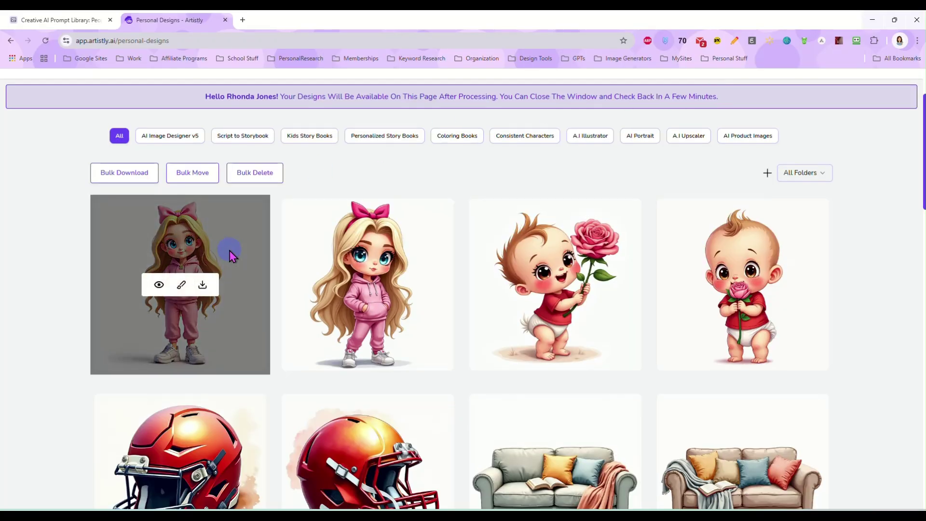
pyautogui.scroll(2, 236, 241)
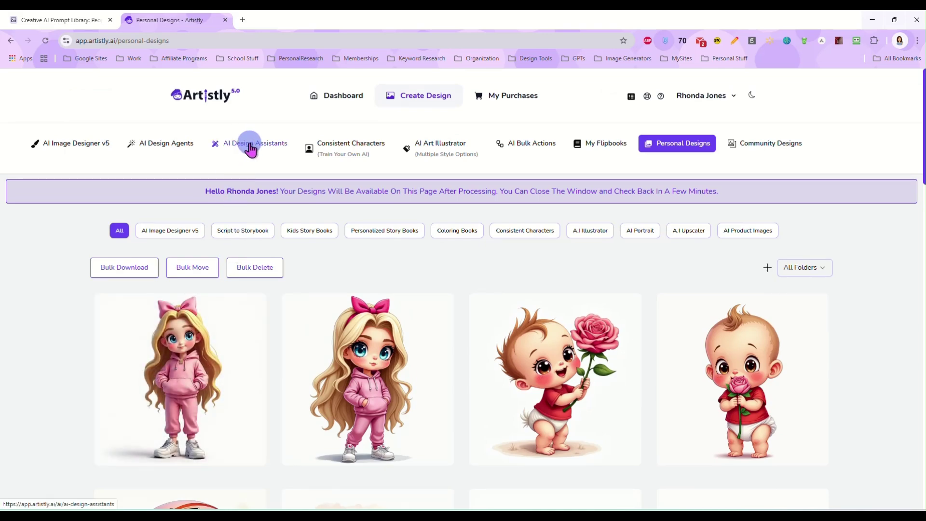
# Load the pink-sweatsuit chibi girl from the library into the Photo Editor
pyautogui.click(251, 147)
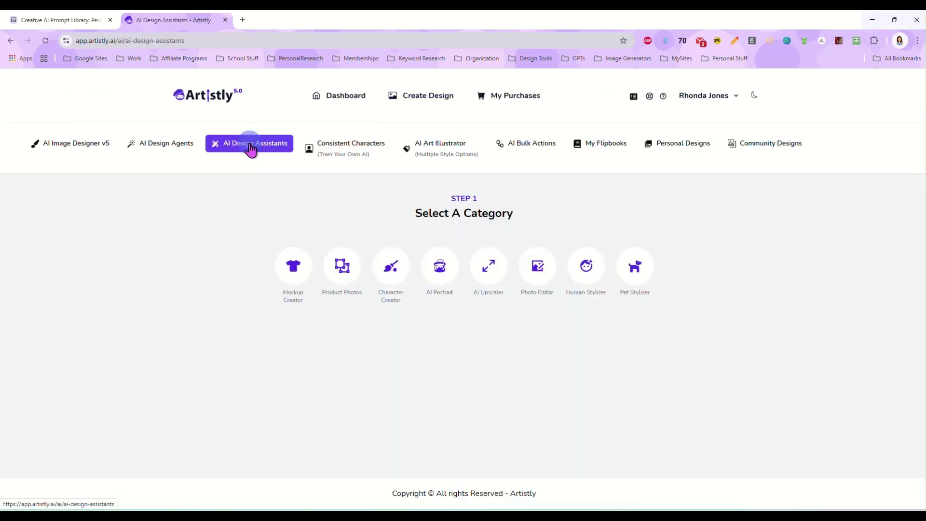
pyautogui.click(537, 278)
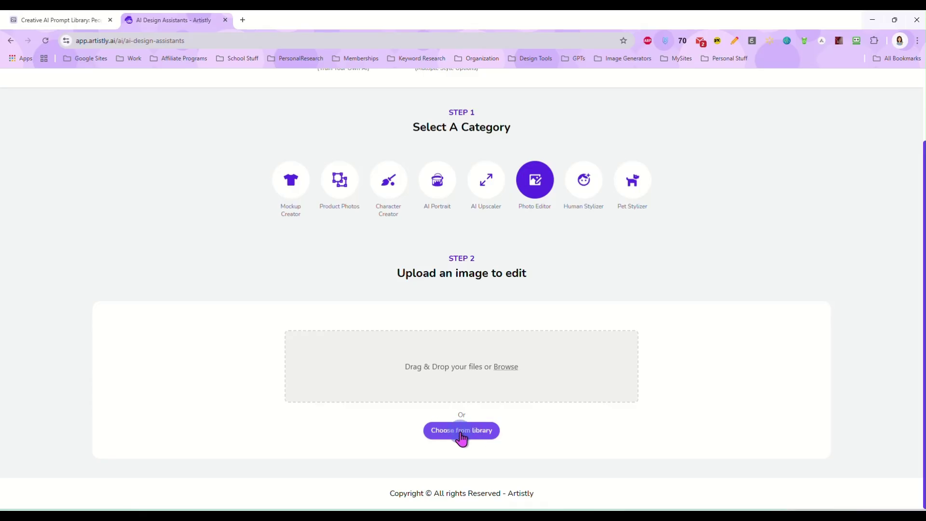
pyautogui.click(462, 430)
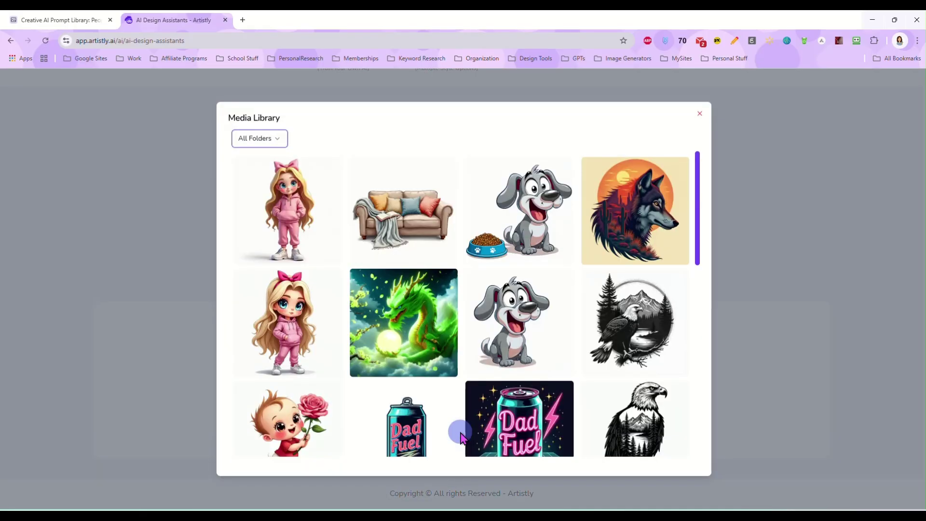
pyautogui.click(289, 337)
# Prompt a change of her sweatsuit to blue and generate the edit
pyautogui.scroll(-3, 688, 318)
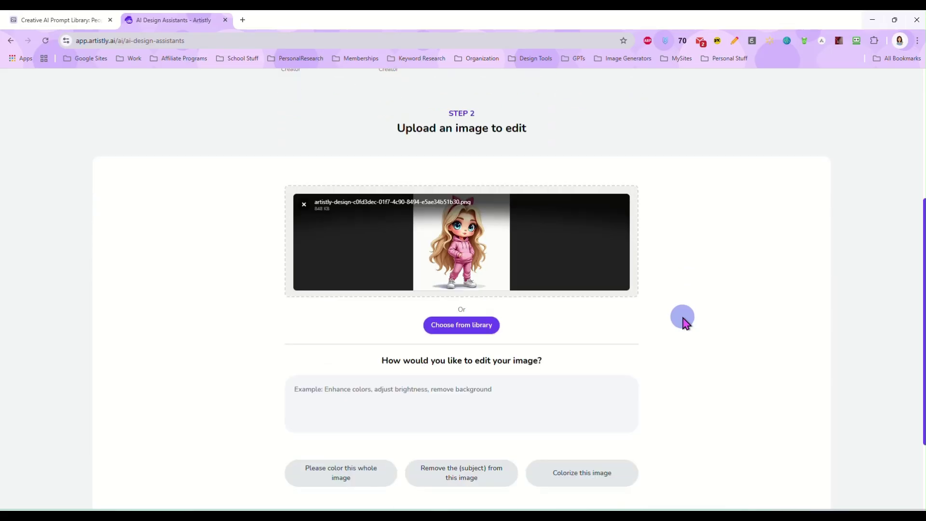
pyautogui.scroll(-1, 685, 322)
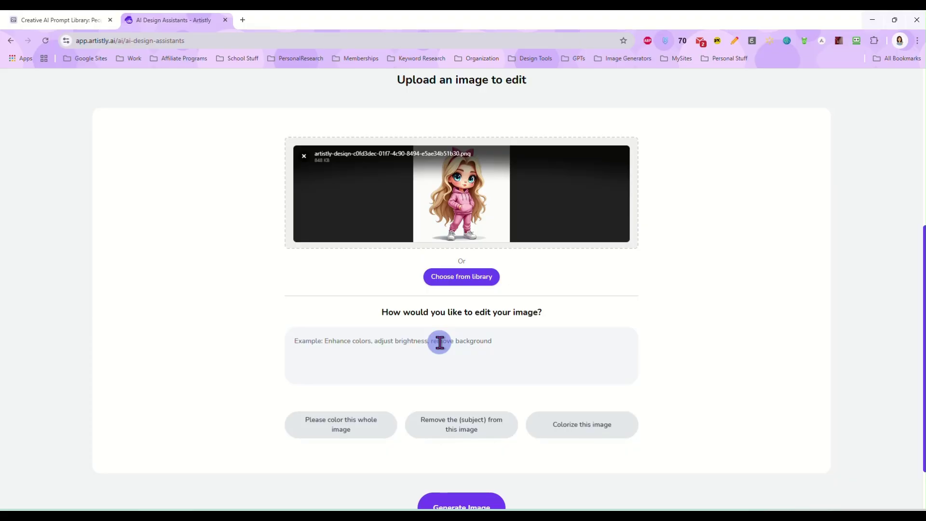
pyautogui.write('change her ssweatsuit to blue')
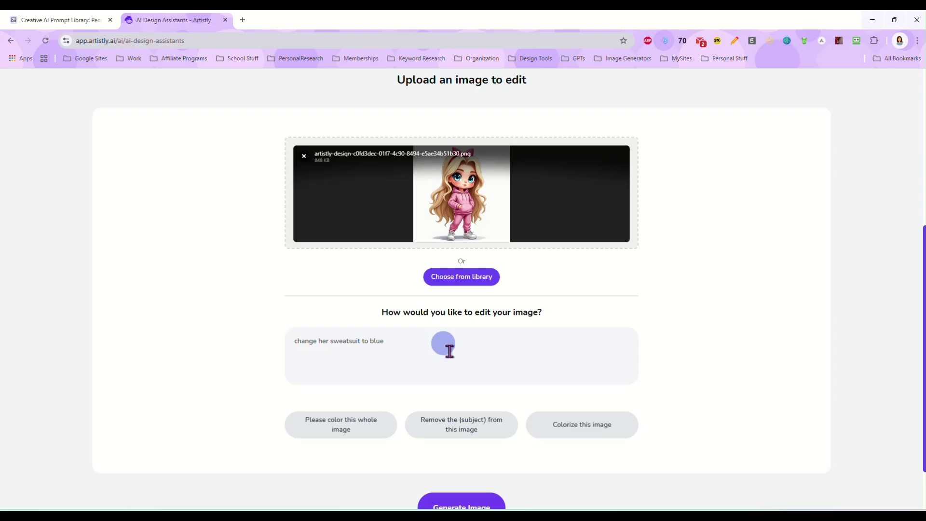
pyautogui.scroll(-1, 473, 459)
pyautogui.click(477, 457)
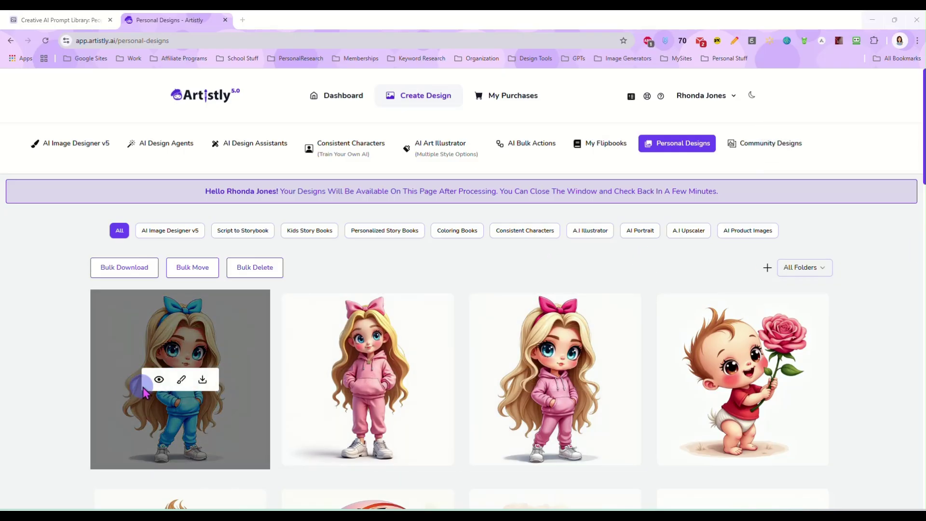
# Check the blue-sweatsuit edit's details: Photo Editor style, 1024 x 1024
pyautogui.click(157, 379)
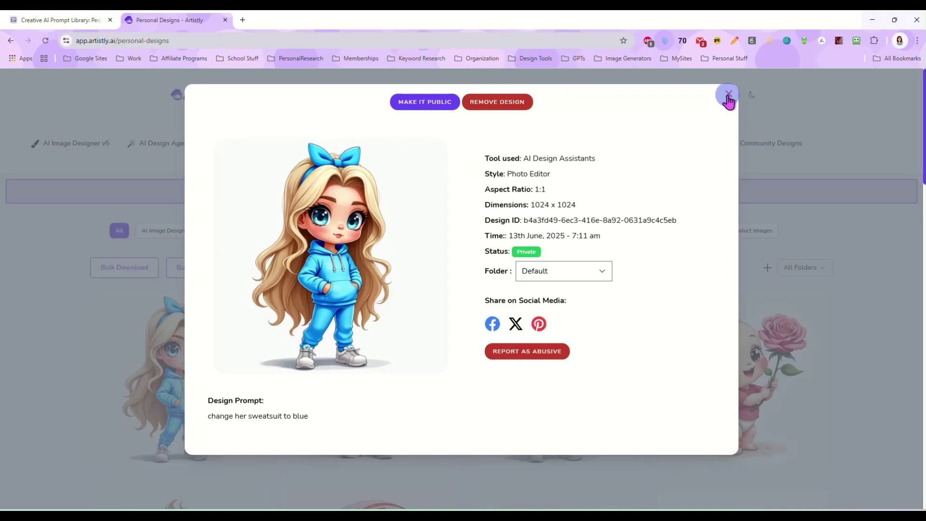
pyautogui.click(728, 95)
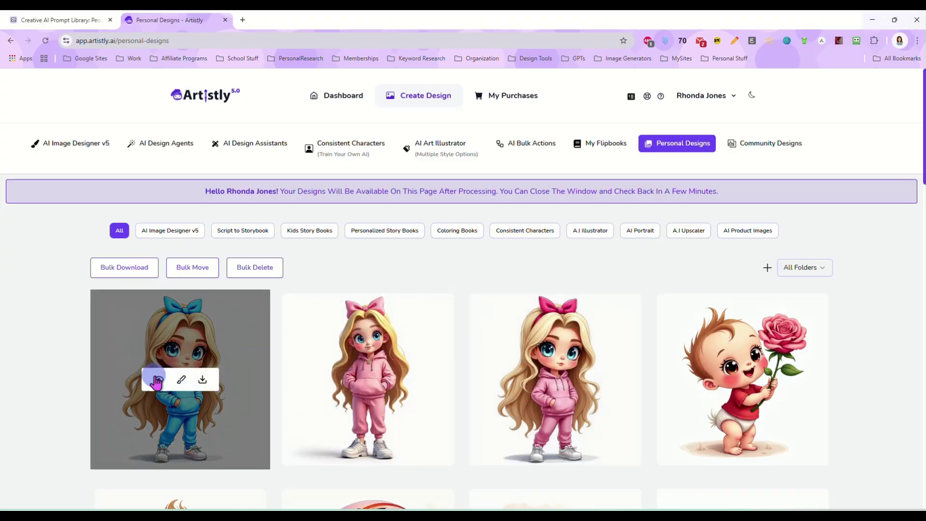
# Load the pink-sweatsuit girl from the library into the Photo Editor again
pyautogui.click(251, 144)
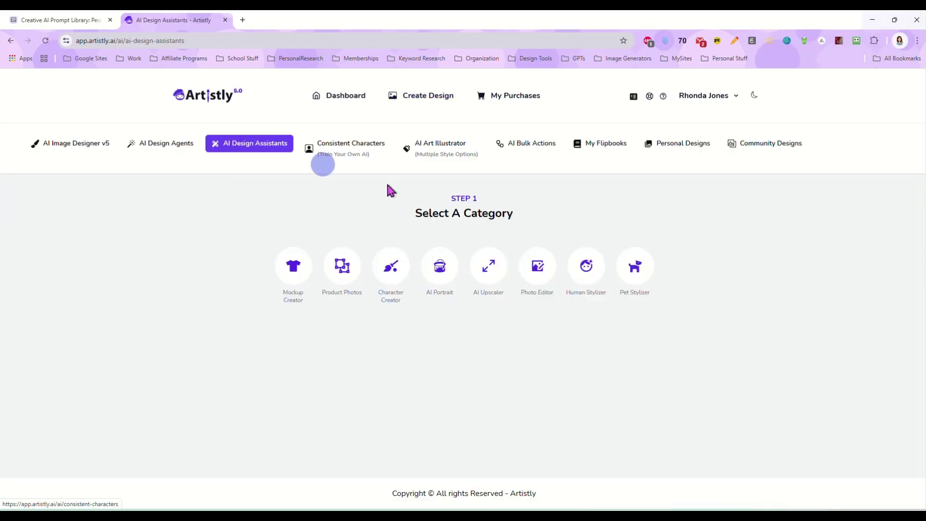
pyautogui.click(537, 268)
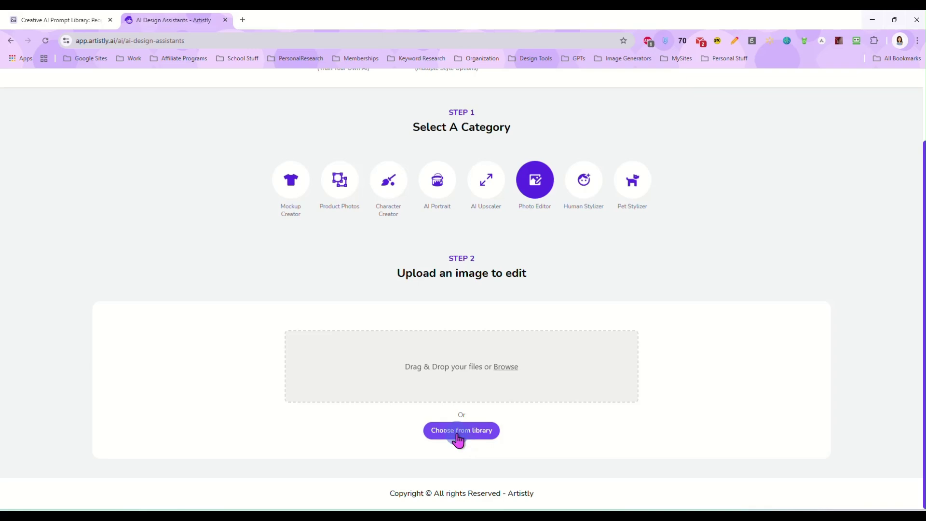
pyautogui.click(458, 436)
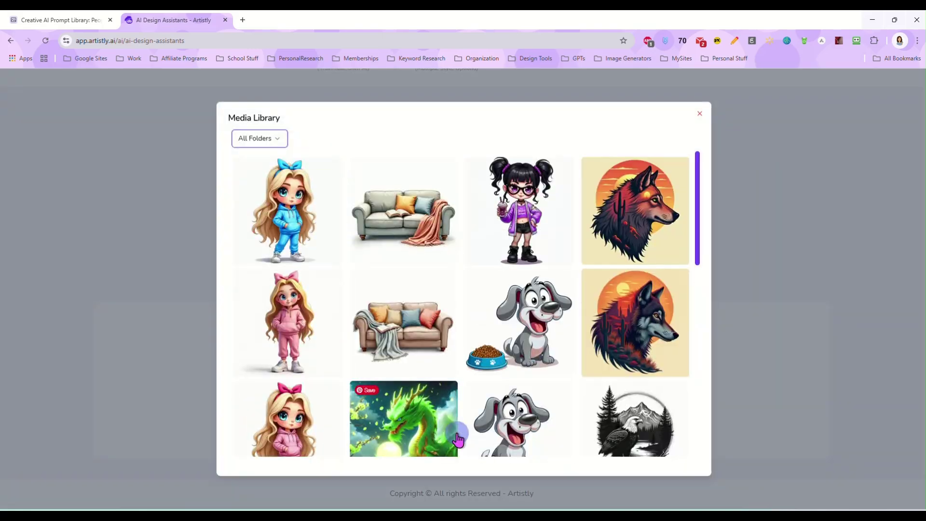
pyautogui.click(289, 413)
pyautogui.scroll(-3, 603, 381)
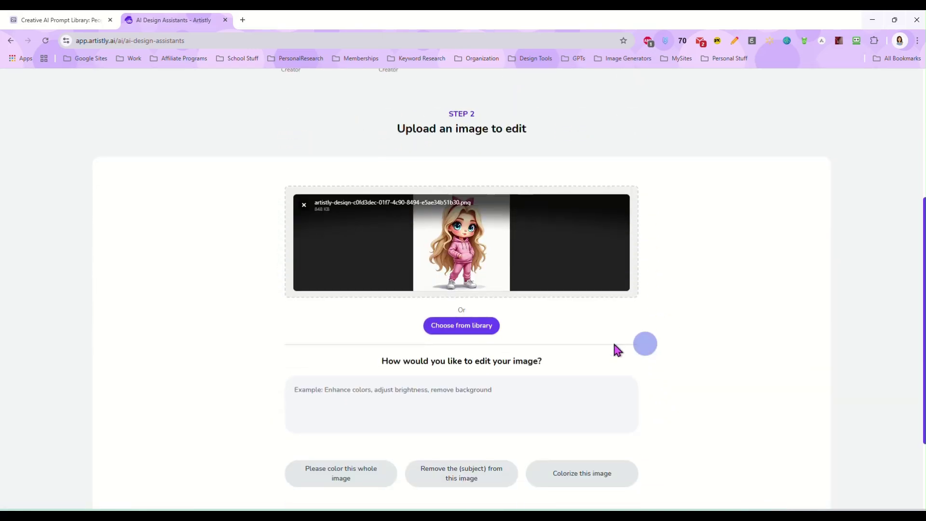
# Generate 'change her sweatsuit to brown' and check the new design's details
pyautogui.click(414, 405)
pyautogui.write('chang he')
pyautogui.write('e her ')
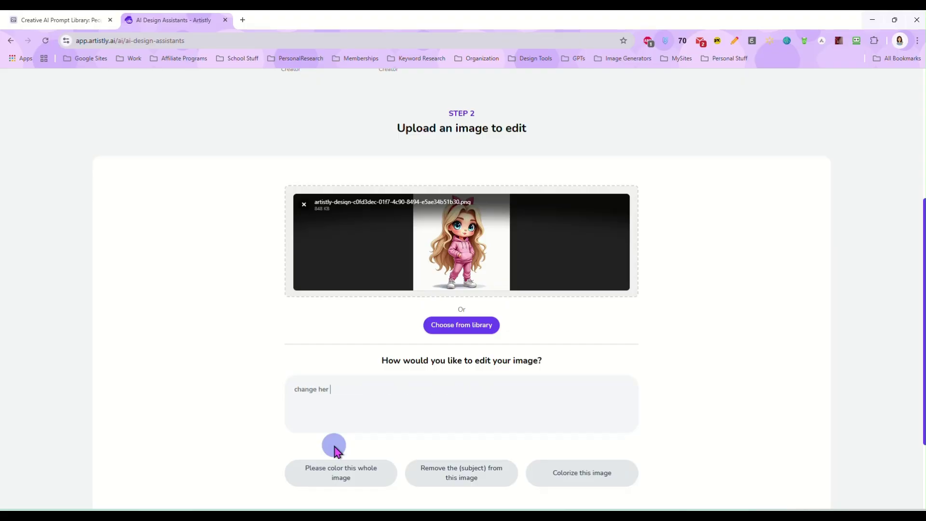
pyautogui.write('sweatsuit to brown')
pyautogui.scroll(-2, 436, 444)
pyautogui.click(461, 459)
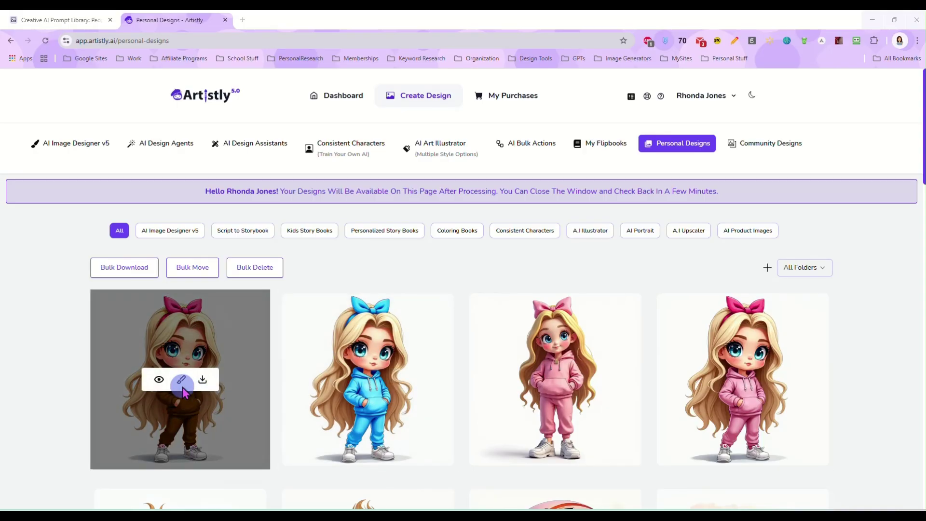
pyautogui.click(160, 380)
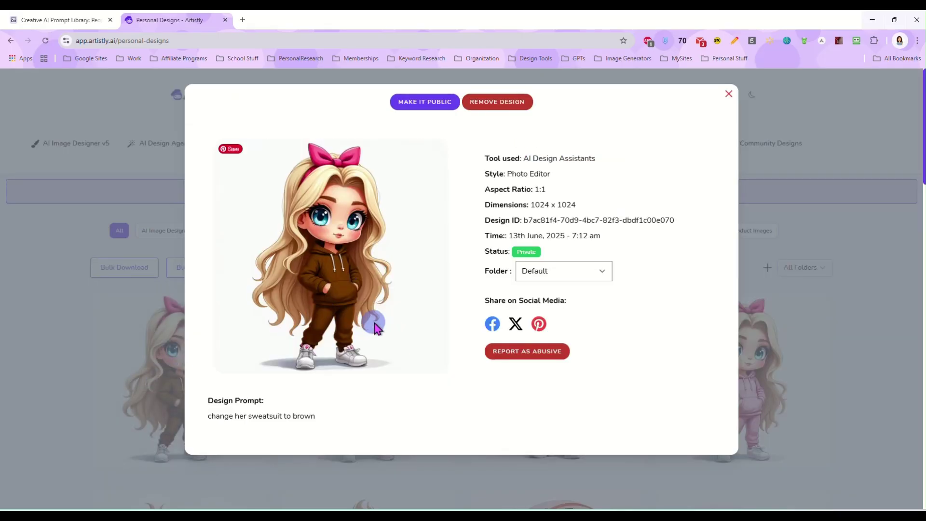
pyautogui.click(728, 92)
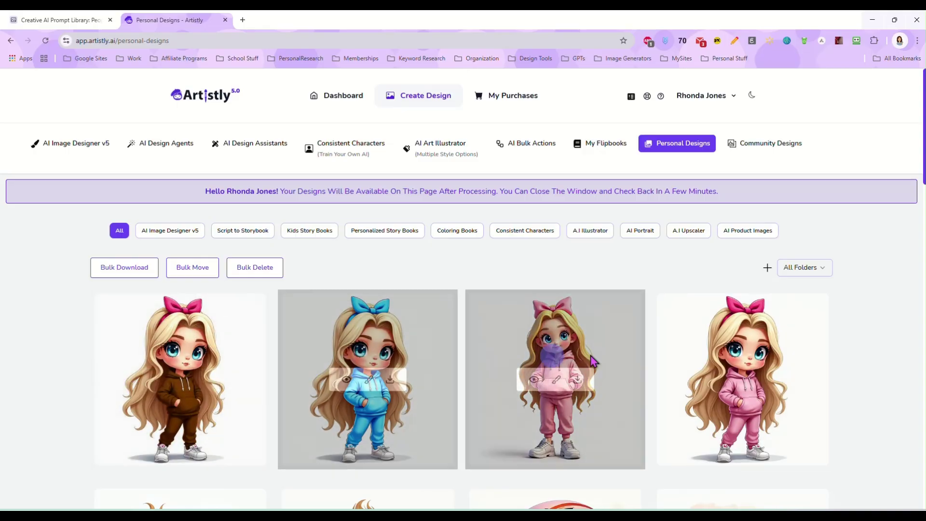
# Load the pink-hoodie chibi girl from the library into the Photo Editor
pyautogui.click(242, 146)
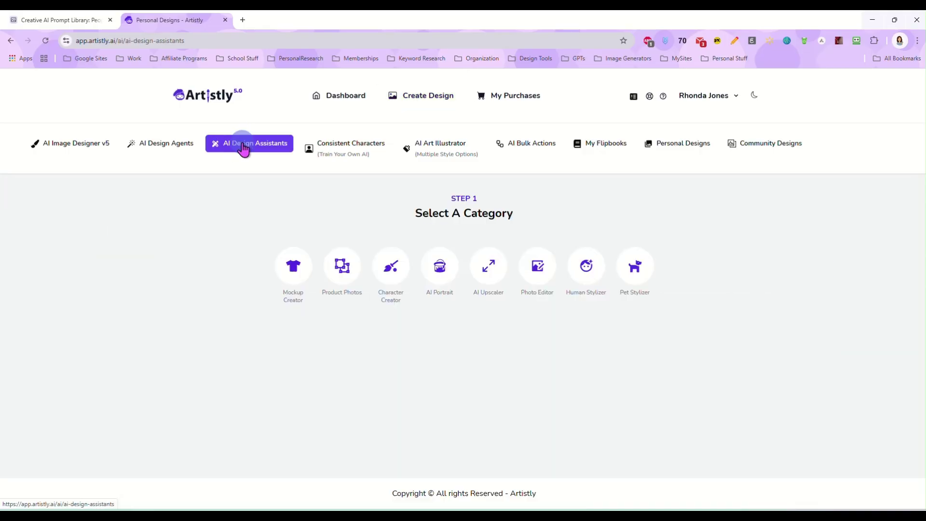
pyautogui.click(539, 270)
pyautogui.scroll(-2, 408, 372)
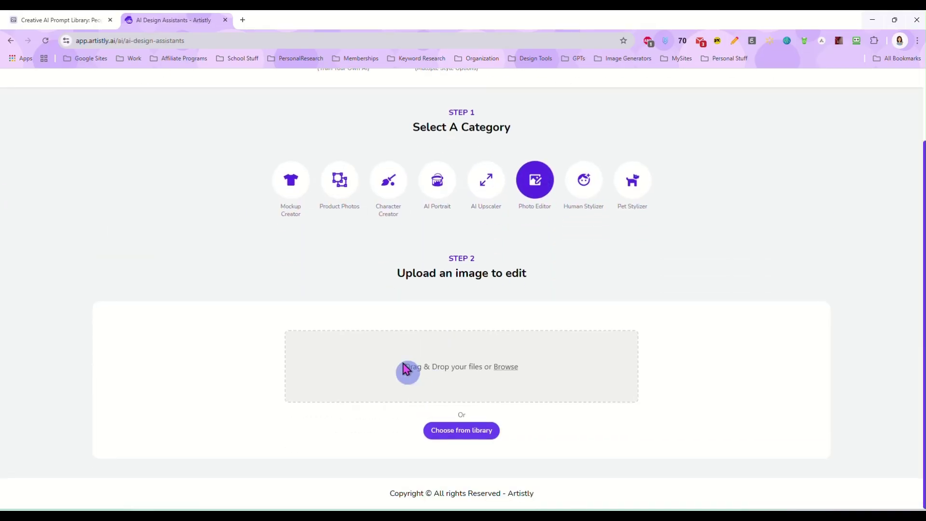
pyautogui.click(461, 434)
pyautogui.scroll(-2, 291, 365)
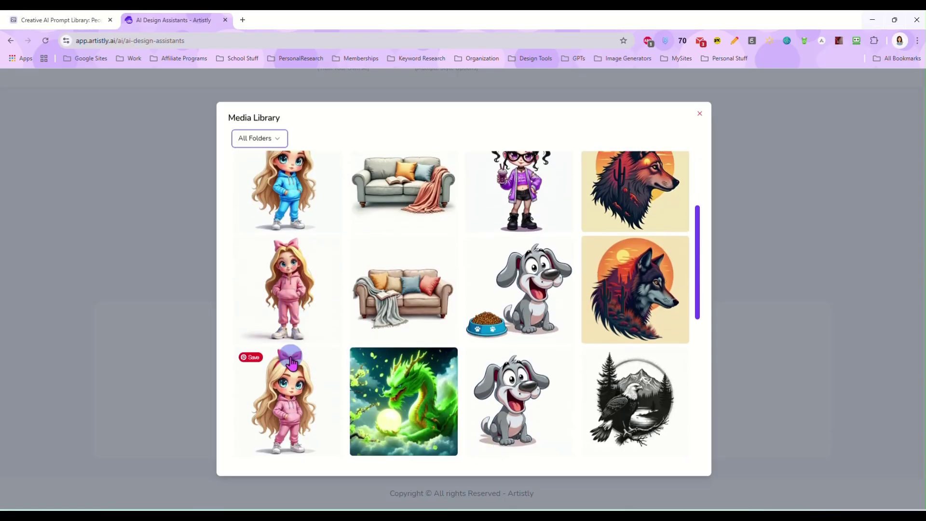
pyautogui.click(292, 365)
# Generate 'Change her hair color to brown and her eyes to green'
pyautogui.scroll(-3, 453, 412)
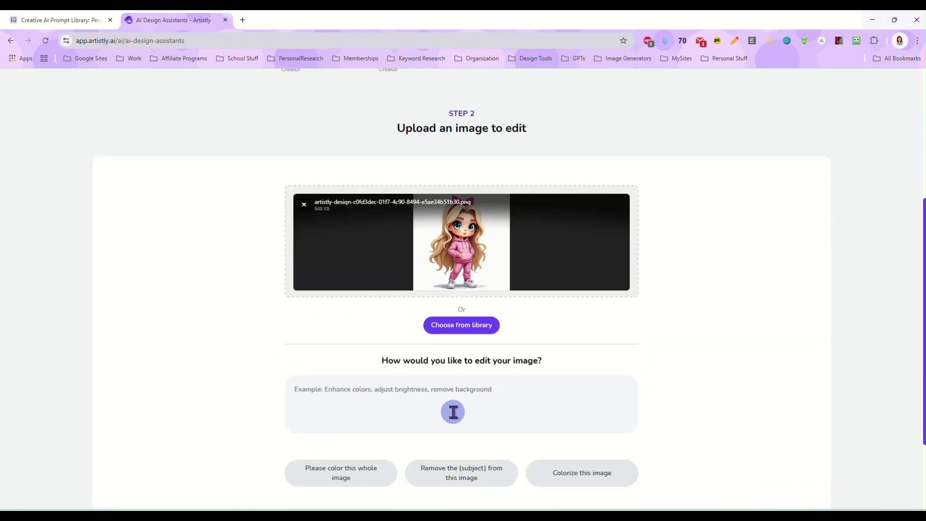
pyautogui.click(335, 426)
pyautogui.write('c')
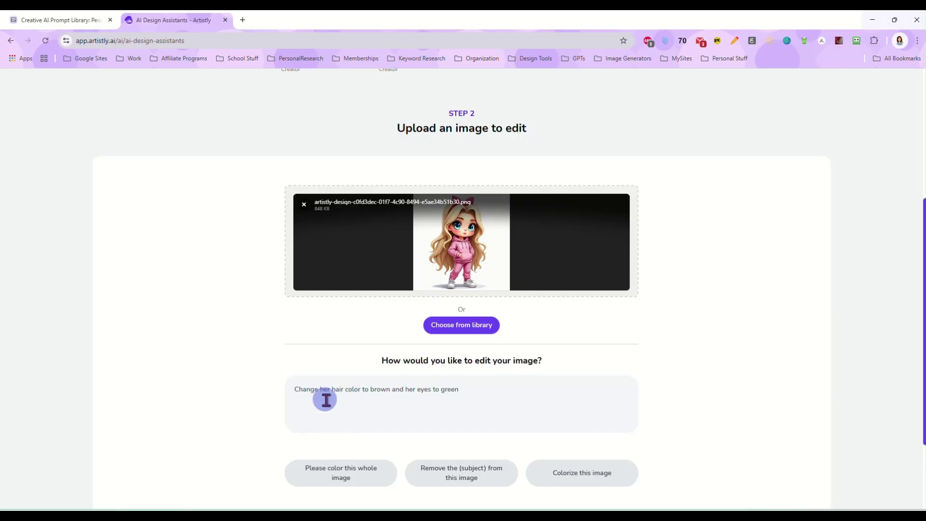
pyautogui.scroll(-2, 338, 405)
pyautogui.click(448, 457)
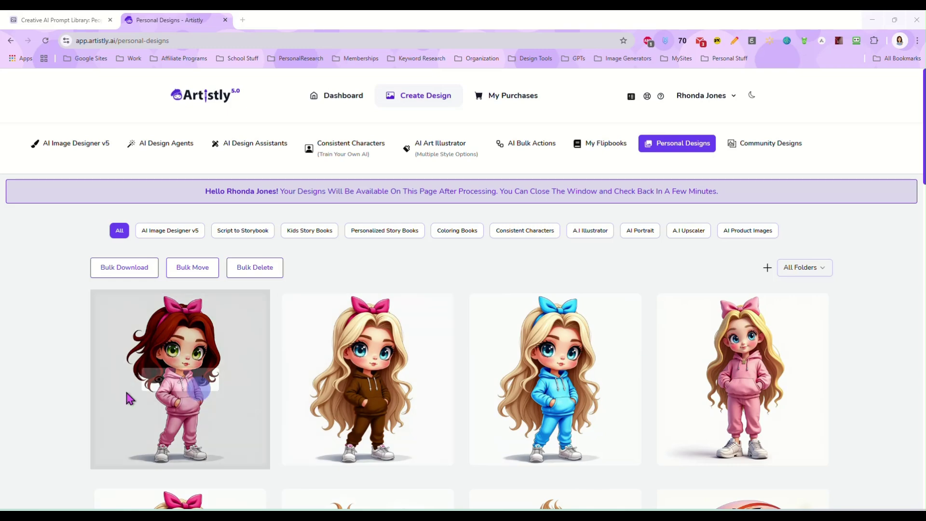
# Check the brown-haired, green-eyed edit's details (Photo Editor, 1024 x 1024, private)
pyautogui.click(160, 381)
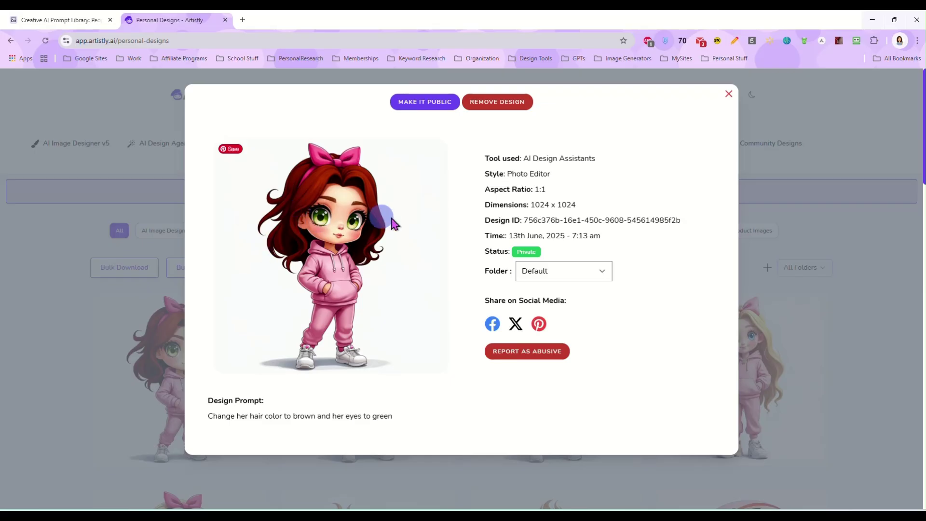
pyautogui.click(729, 96)
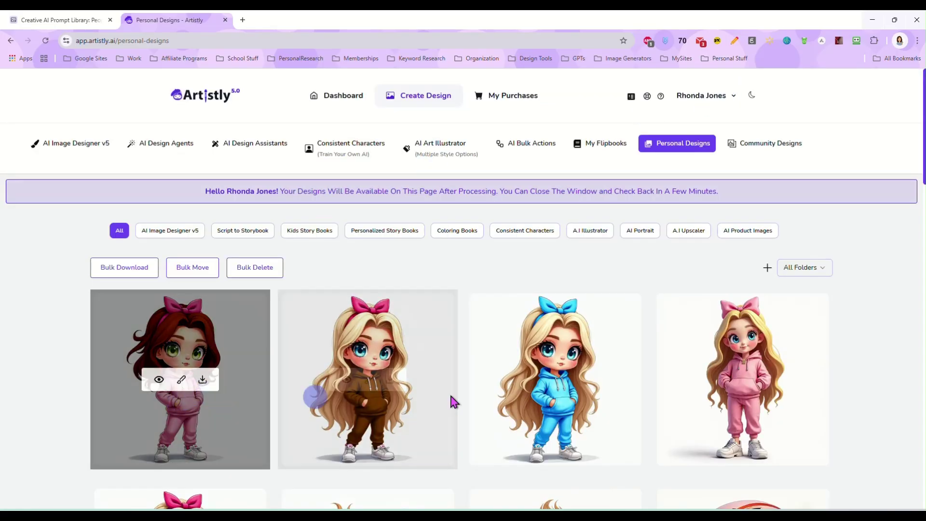
pyautogui.scroll(-3, 159, 376)
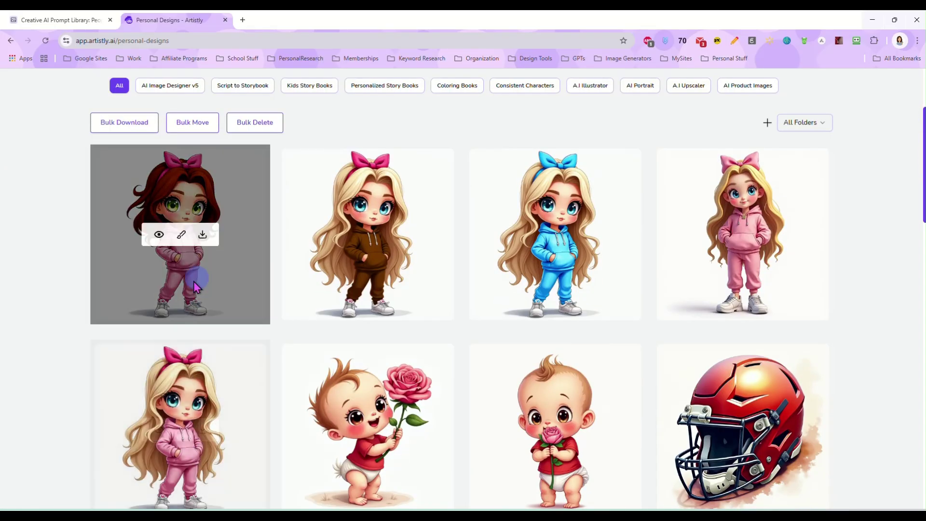
pyautogui.scroll(-1, 72, 390)
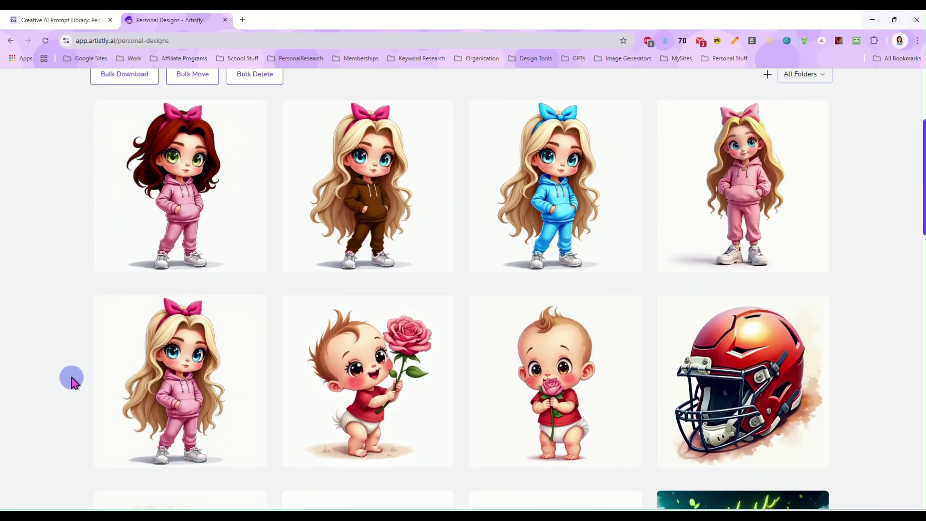
pyautogui.scroll(-3, 77, 369)
pyautogui.scroll(7, 75, 361)
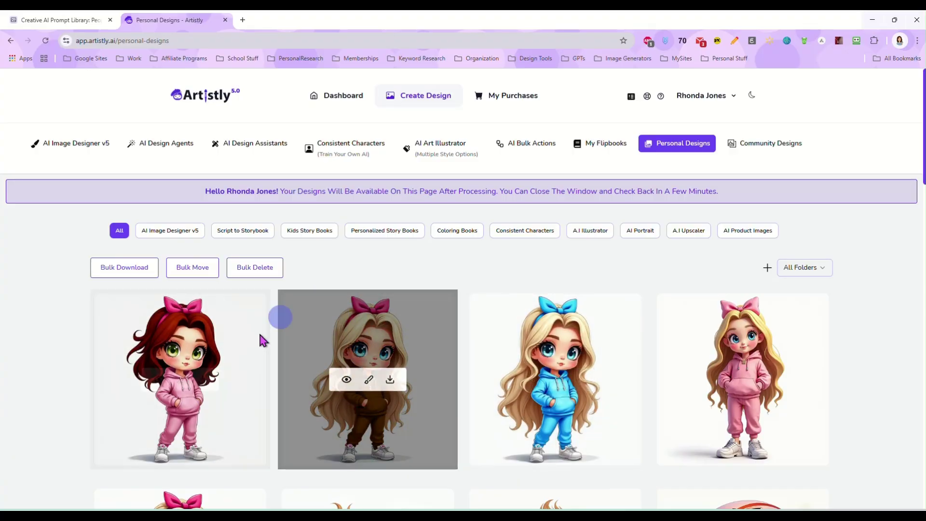
# Load the glasses girl holding a milkshake into the Photo Editor
pyautogui.click(257, 145)
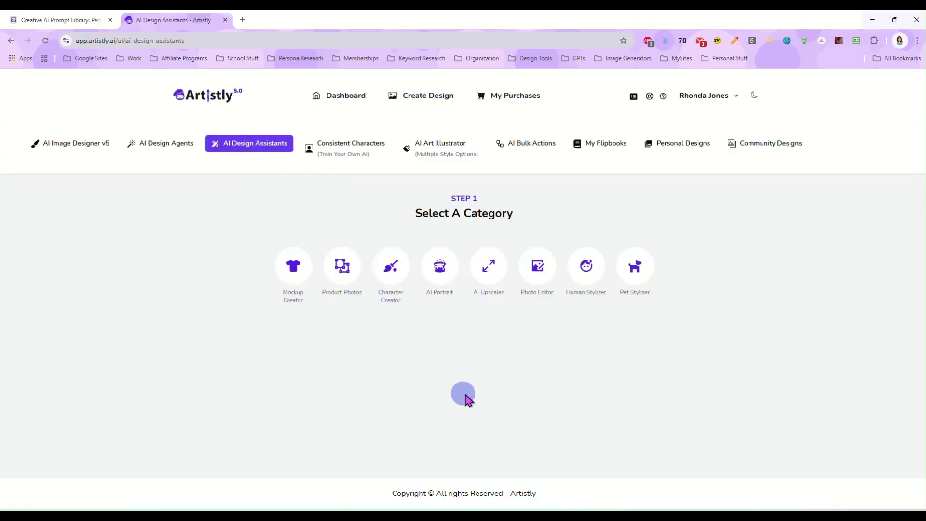
pyautogui.click(537, 265)
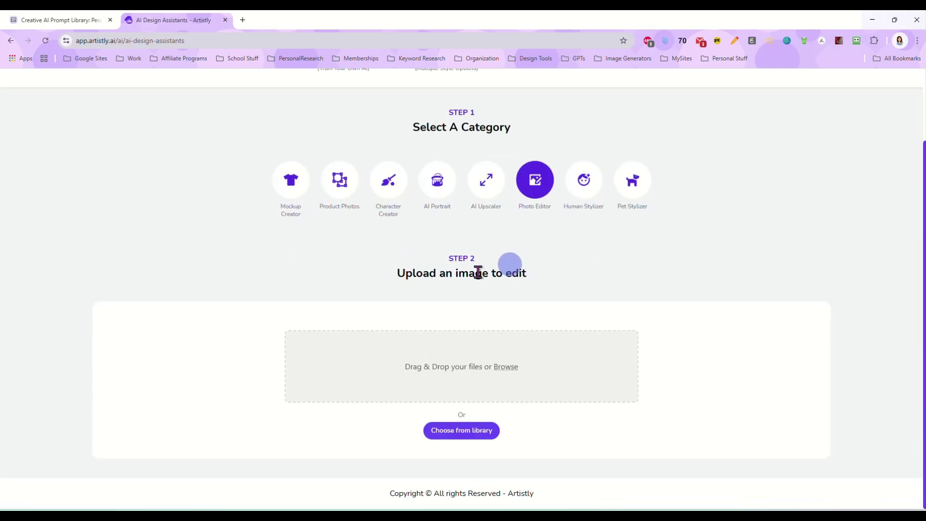
pyautogui.click(468, 430)
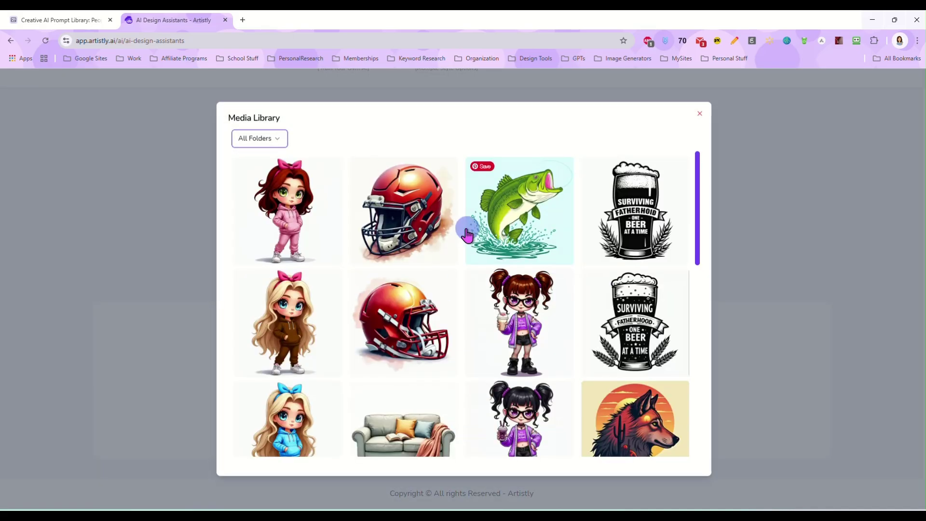
pyautogui.scroll(-2, 464, 229)
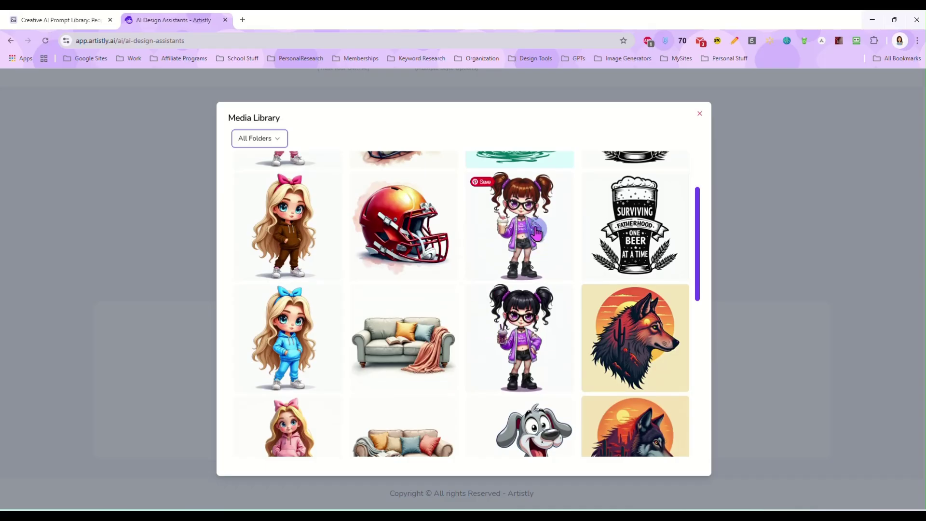
pyautogui.click(519, 238)
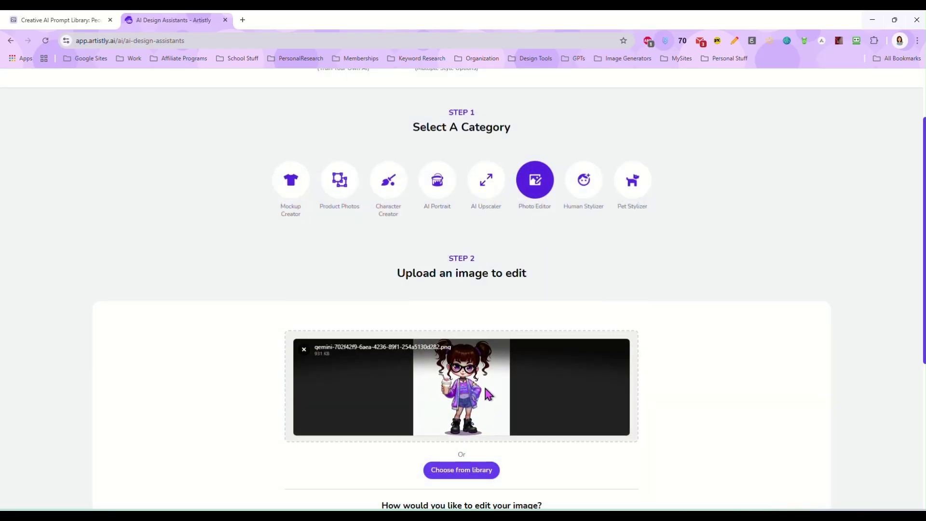
# Generate 'Get rid of the milkshake and make her sweater black'
pyautogui.scroll(-2, 704, 360)
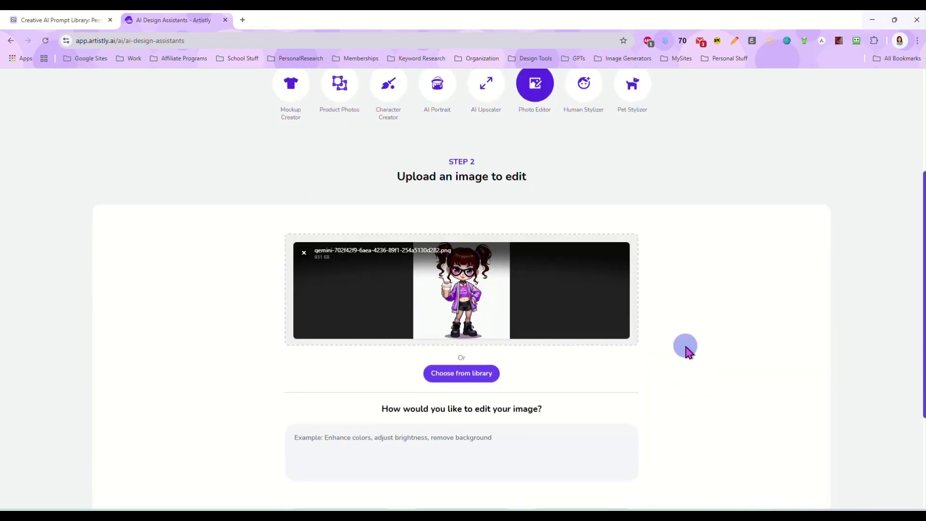
pyautogui.scroll(-1, 687, 351)
pyautogui.click(448, 396)
pyautogui.write('Ch')
pyautogui.write('a')
pyautogui.press('BackSpace')
pyautogui.press('BackSpace')
pyautogui.press('BackSpace')
pyautogui.write('G')
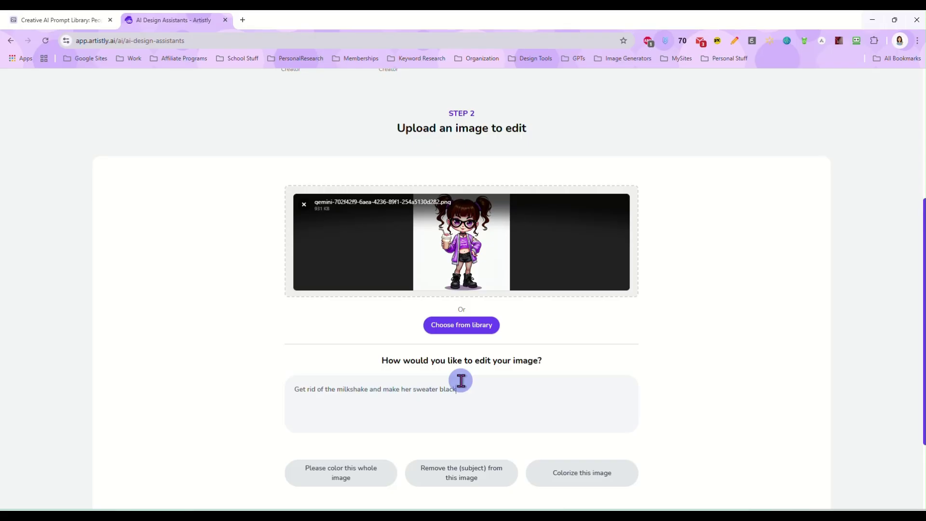
pyautogui.scroll(-2, 510, 394)
pyautogui.click(464, 463)
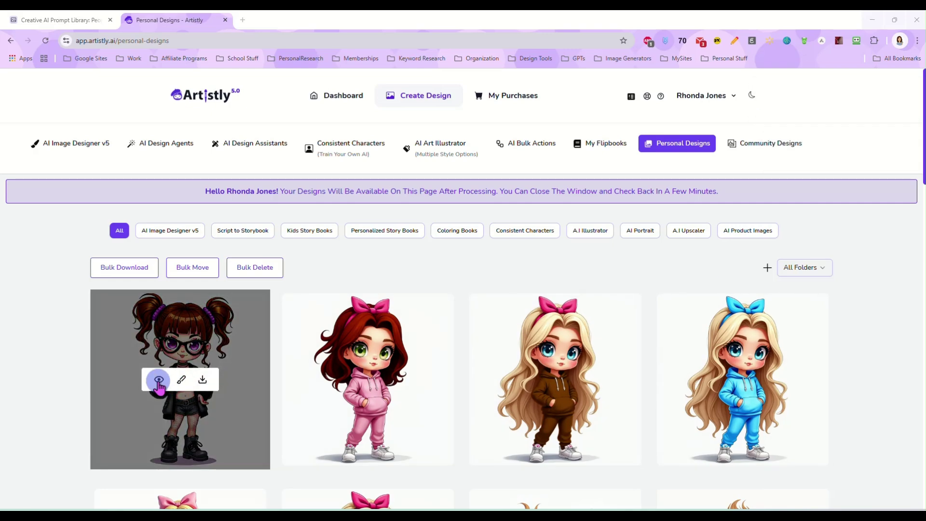
# Check the black-sweater edit's details: Photo Editor, 1024 x 1024, private
pyautogui.click(156, 379)
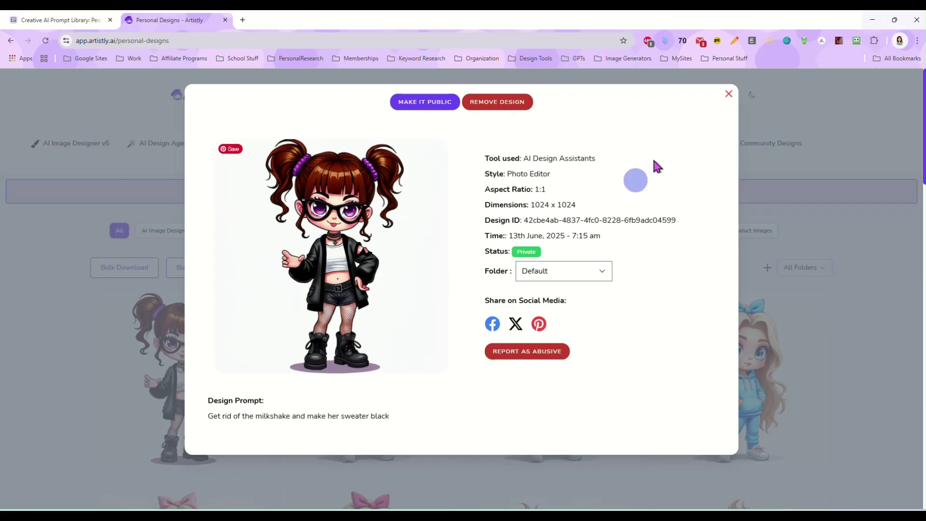
pyautogui.click(729, 94)
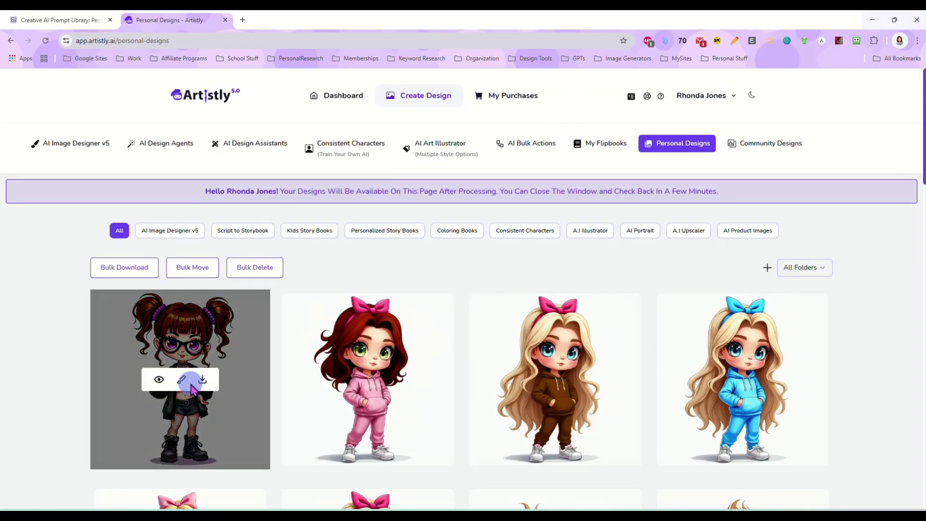
# Load the black-jacket glasses girl from the library into the Photo Editor
pyautogui.click(243, 146)
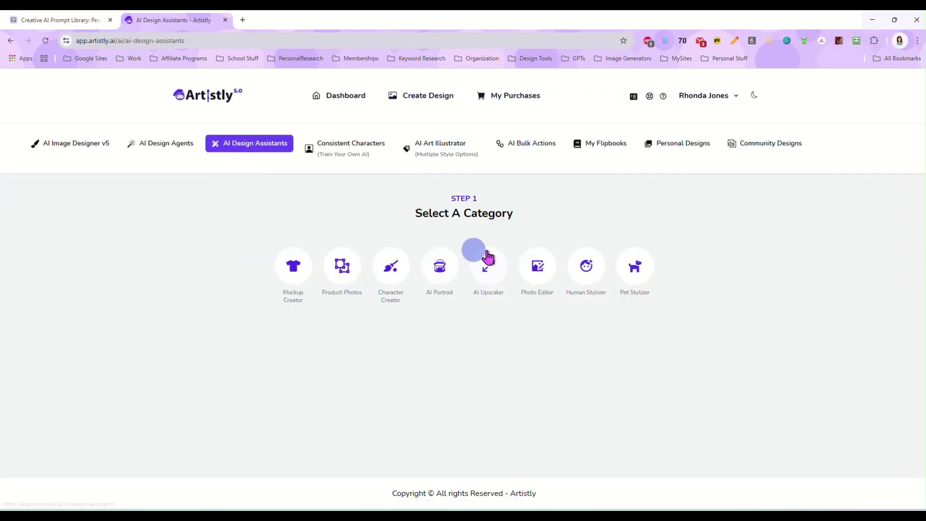
pyautogui.click(536, 265)
pyautogui.click(453, 430)
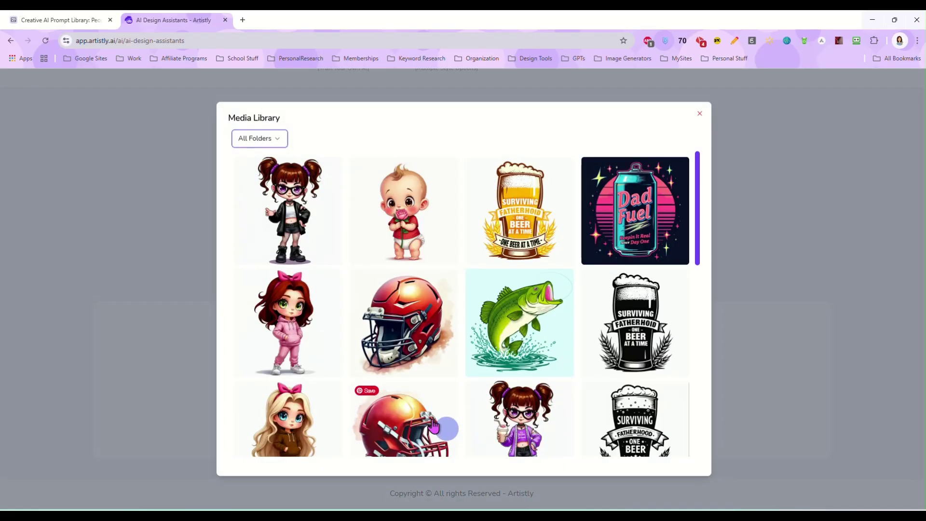
pyautogui.click(285, 220)
# Replace the coffee-cup prompt with 'Put a baseball bat in her hand' and generate
pyautogui.scroll(-3, 463, 396)
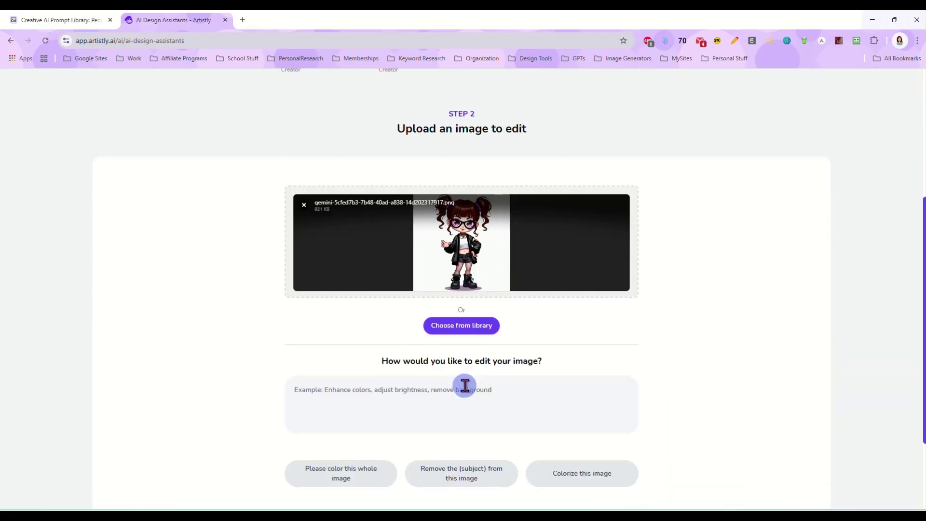
pyautogui.click(463, 389)
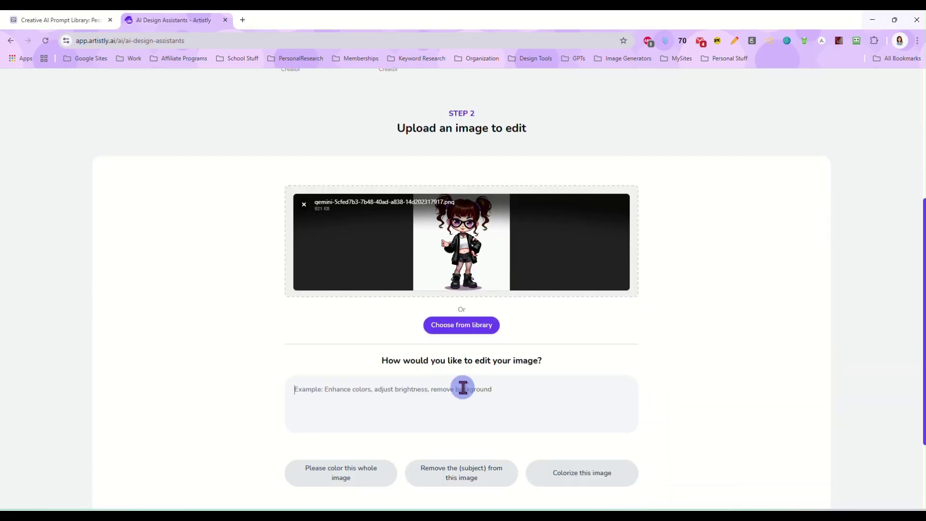
pyautogui.write('P')
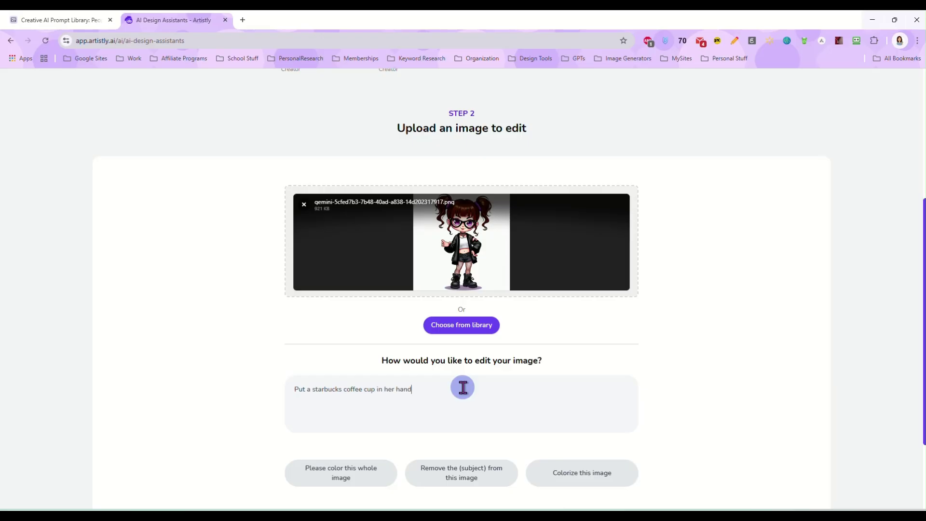
pyautogui.scroll(-1, 464, 381)
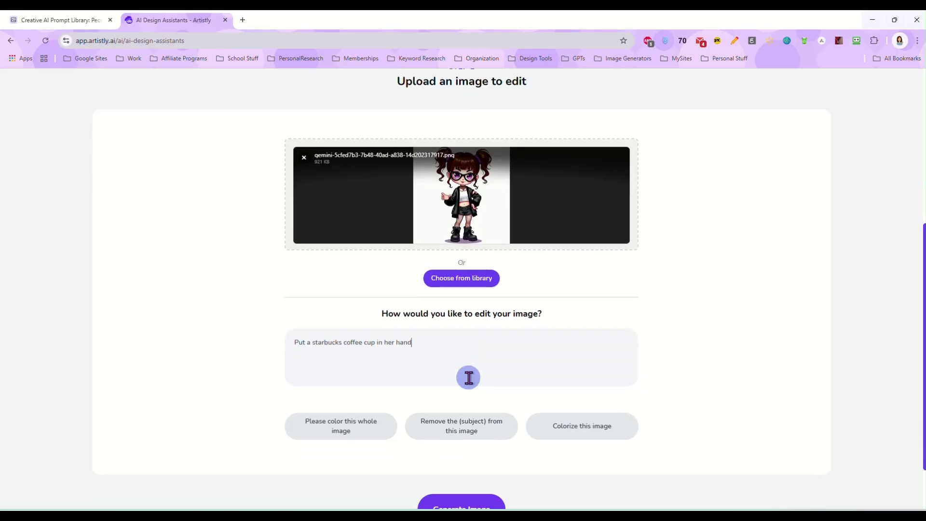
pyautogui.tripleClick(431, 344)
pyautogui.write('P')
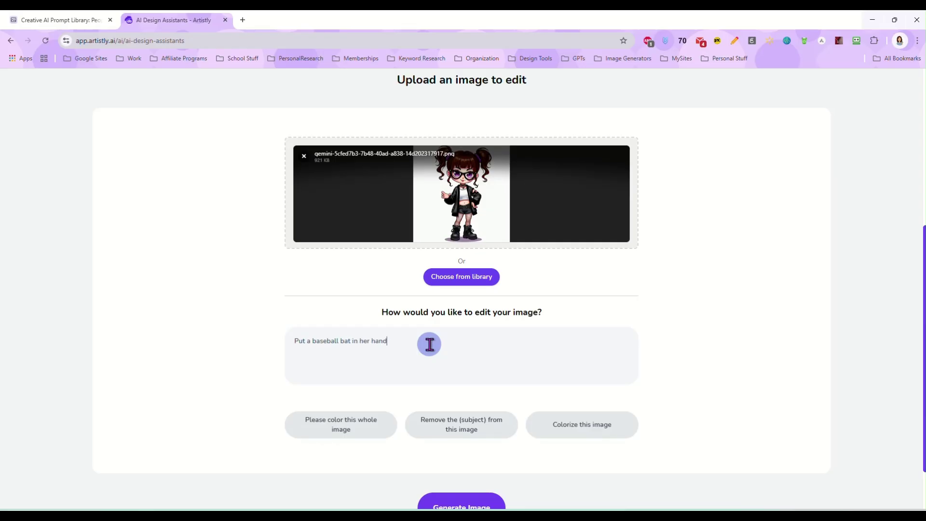
pyautogui.scroll(-1, 450, 349)
pyautogui.click(459, 441)
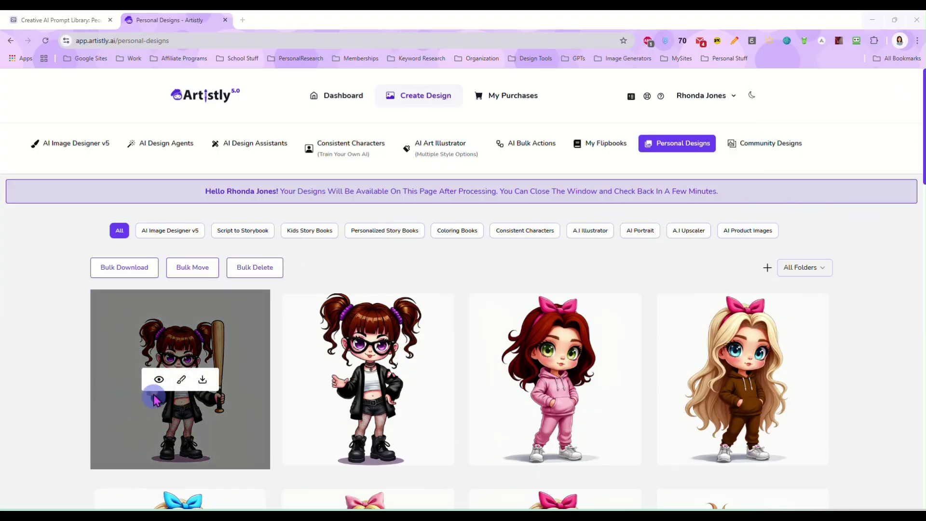
# Check the details of the bat-holding design
pyautogui.click(162, 379)
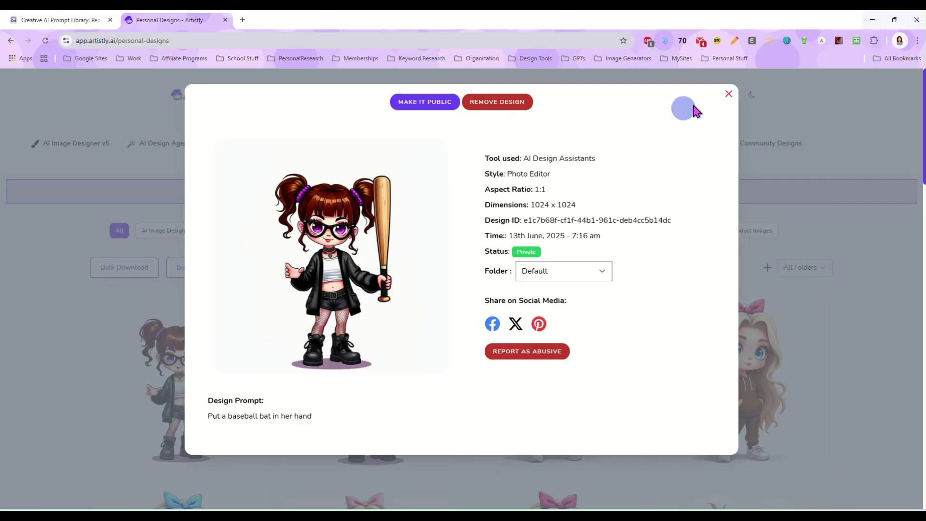
pyautogui.click(729, 93)
pyautogui.scroll(-3, 420, 269)
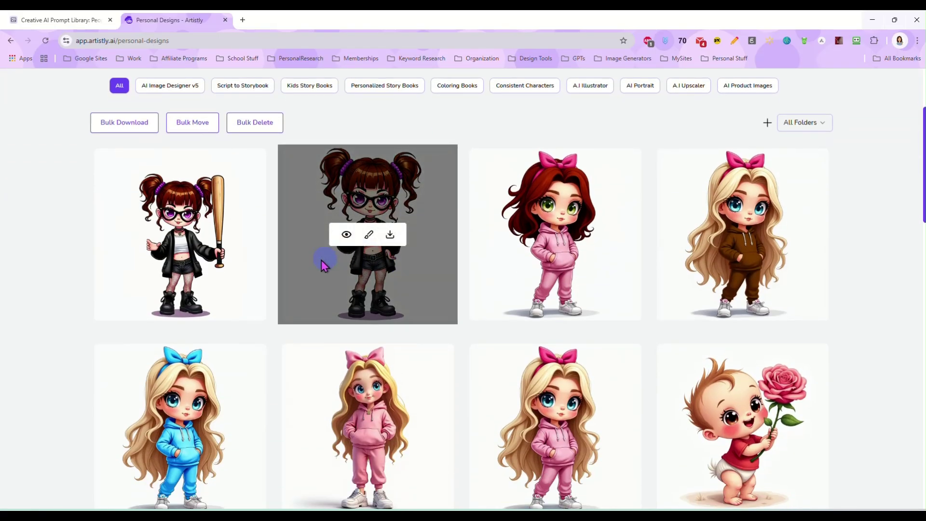
pyautogui.scroll(3, 289, 262)
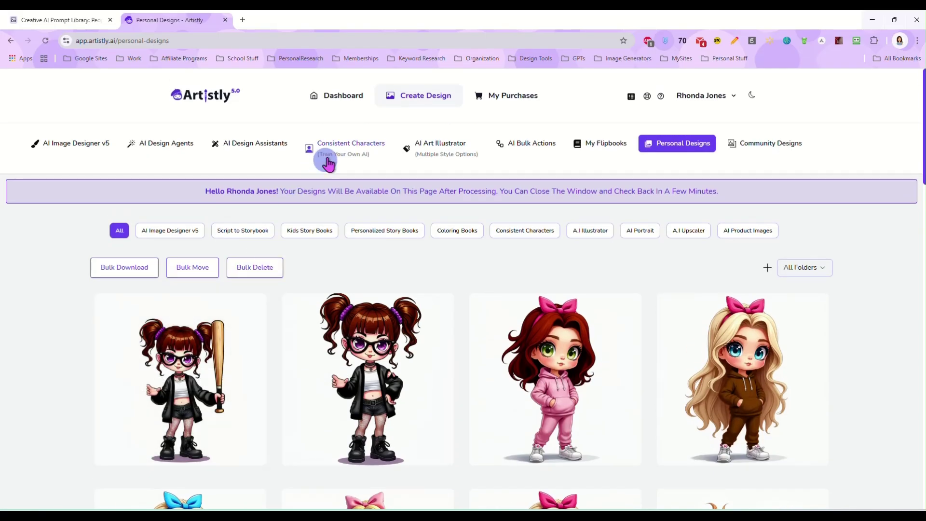
# Load the milkshake girl image from the library into the Photo Editor
pyautogui.click(249, 144)
pyautogui.click(535, 277)
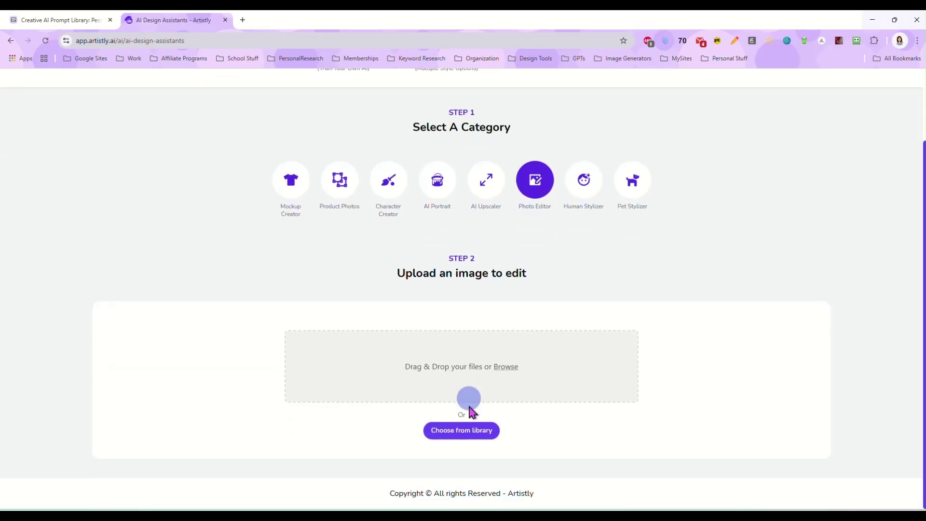
pyautogui.click(466, 430)
pyautogui.scroll(-4, 422, 299)
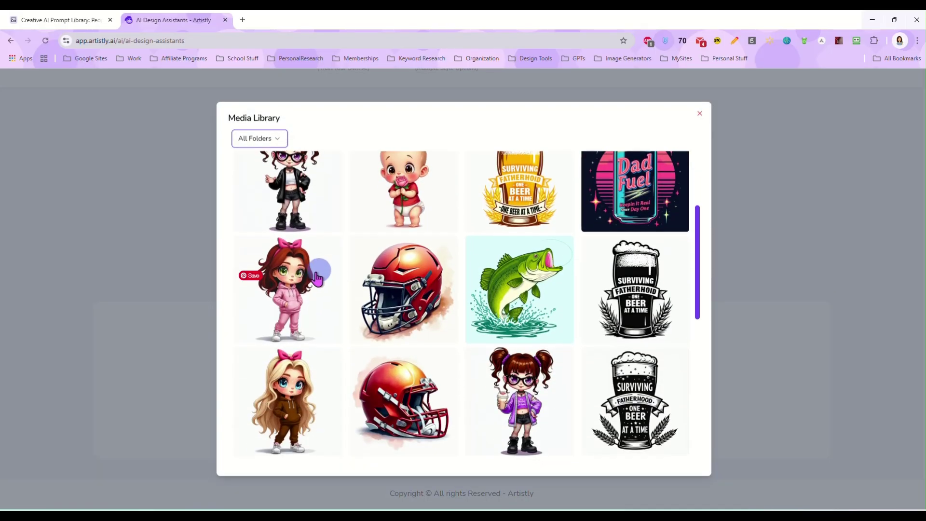
pyautogui.click(524, 360)
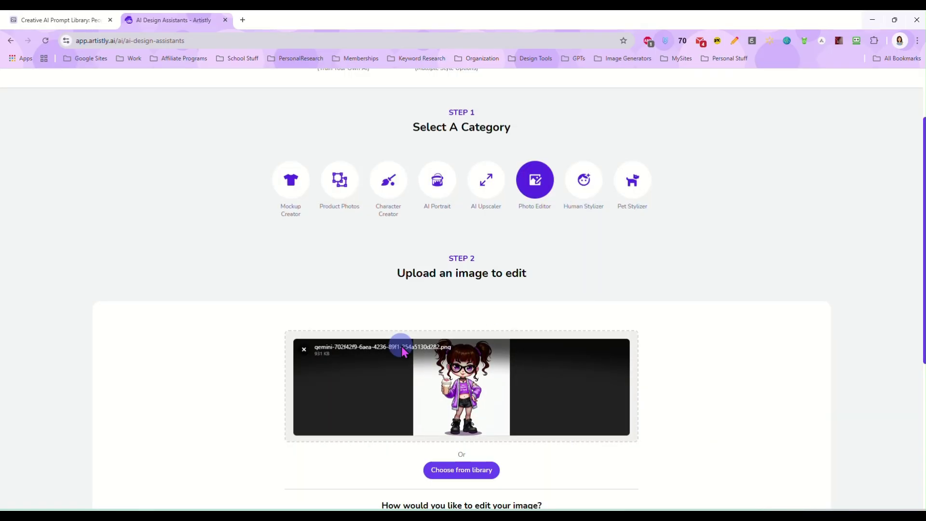
# Generate an edit swapping the milkshake for a baseball bat and making her sweater black
pyautogui.scroll(-2, 425, 367)
pyautogui.click(453, 390)
pyautogui.write('re')
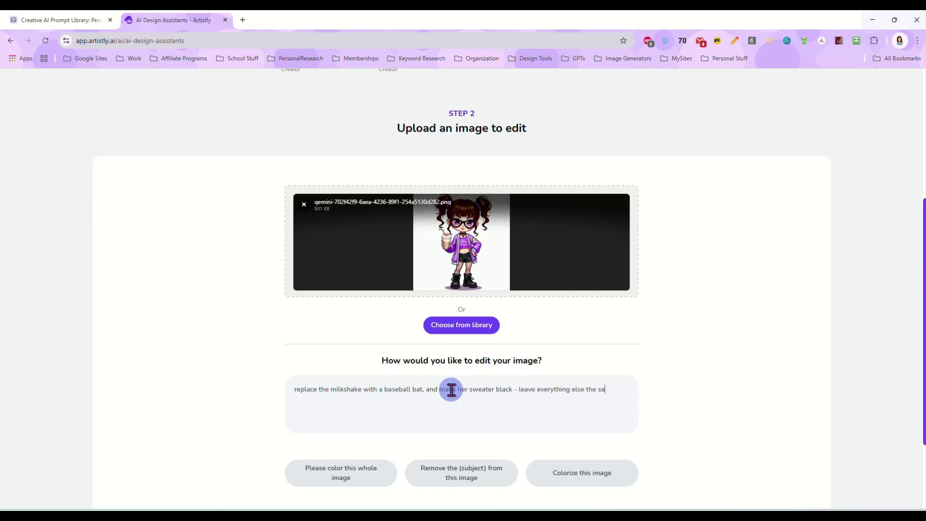
pyautogui.scroll(-2, 469, 390)
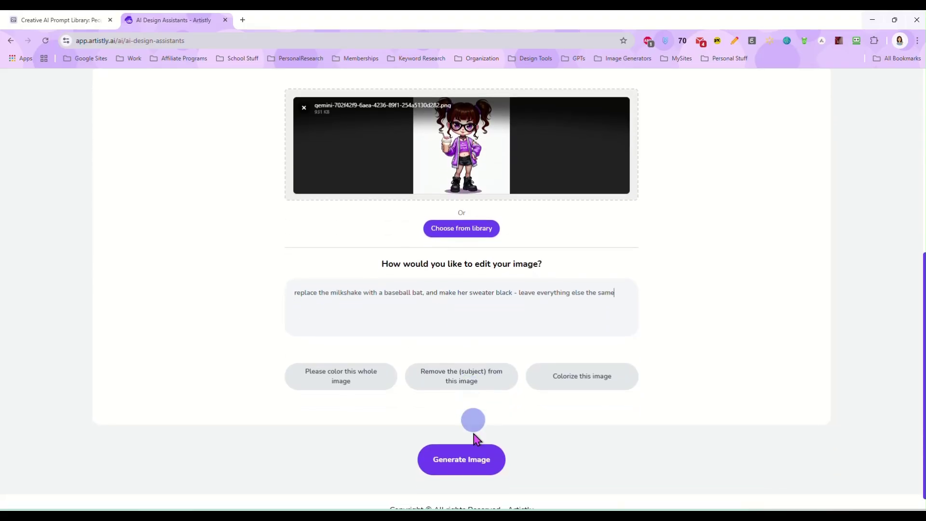
pyautogui.click(471, 463)
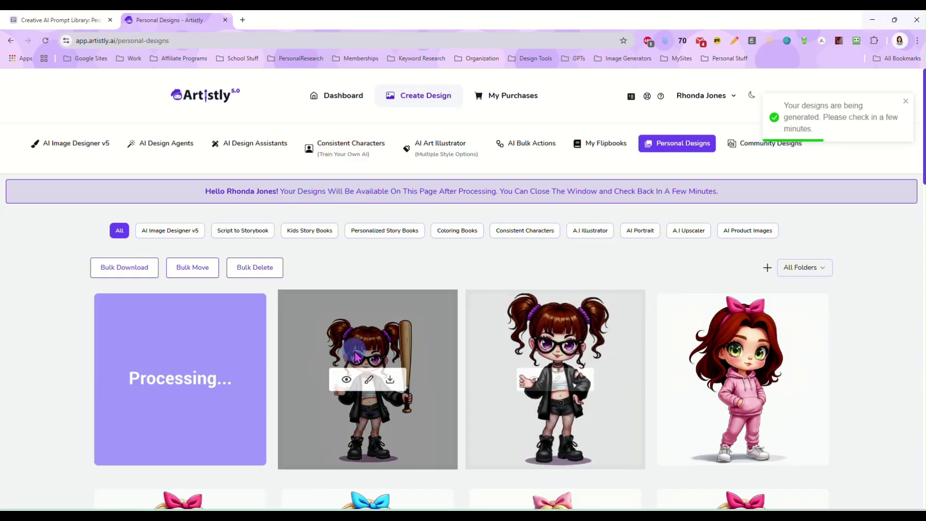
# Review the finished bat-holding, black-sweater design's details
pyautogui.moveTo(417, 354)
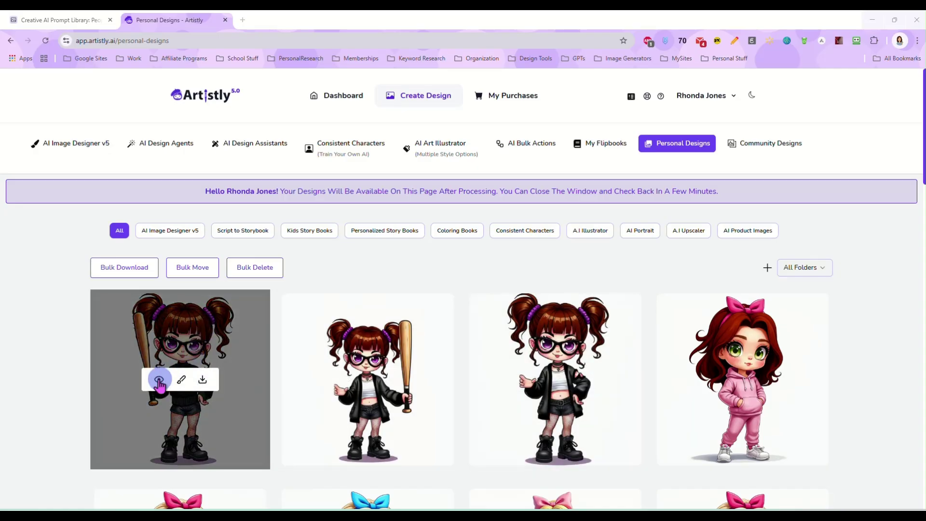
pyautogui.click(175, 376)
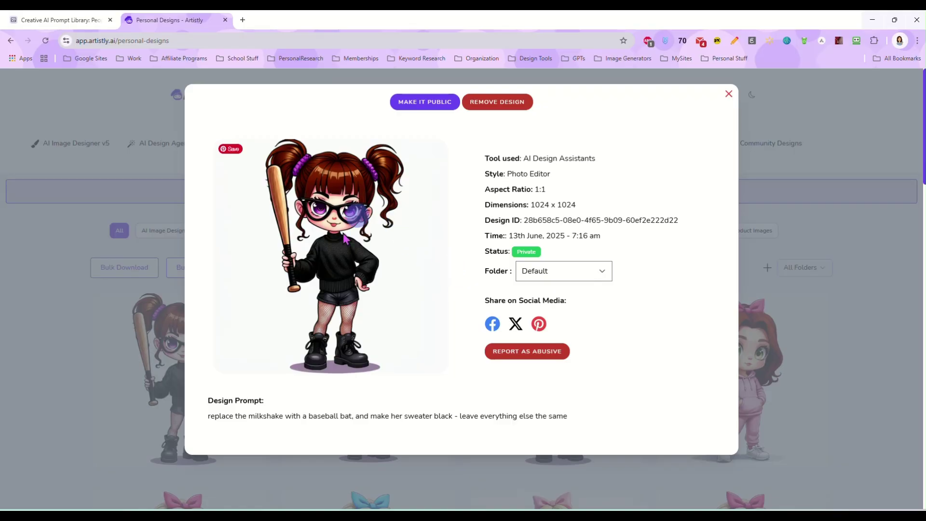
pyautogui.click(729, 93)
pyautogui.scroll(-3, 489, 334)
pyautogui.scroll(-5, 489, 334)
pyautogui.scroll(9, 459, 296)
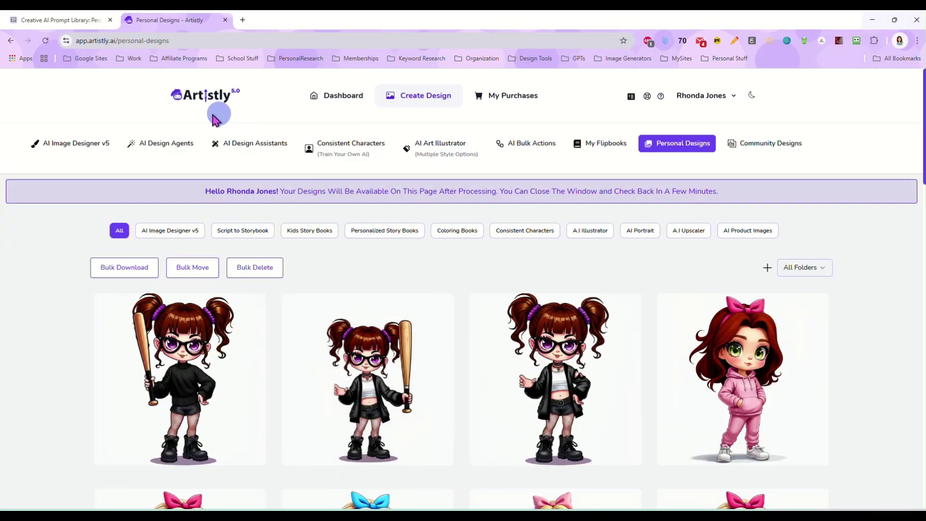
# Return to AI Design Assistants and pick the Photo Editor for another edit
pyautogui.click(251, 144)
pyautogui.click(529, 259)
pyautogui.scroll(-3, 472, 323)
# Edit the baby-with-rose library image with the prompt 'change the tshirt to blue and the rose to blue'
pyautogui.click(468, 436)
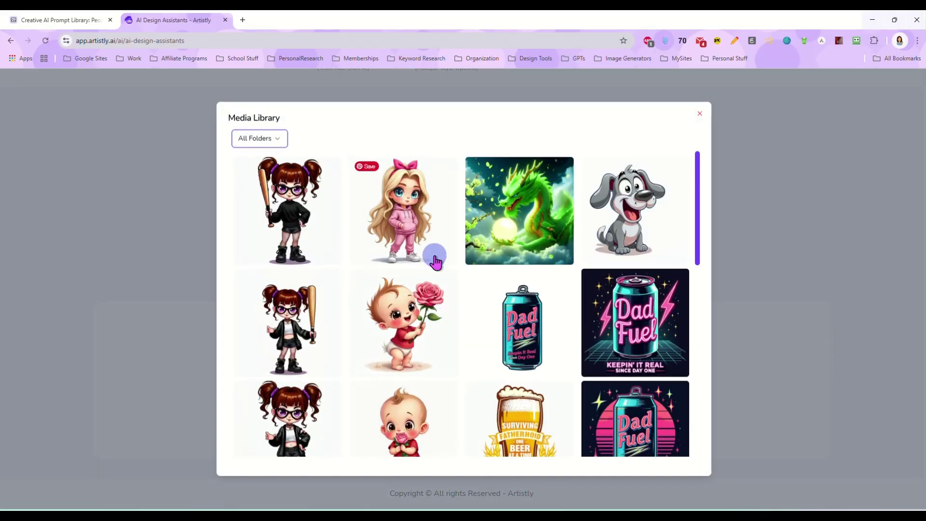
pyautogui.click(406, 322)
pyautogui.scroll(-3, 276, 306)
pyautogui.click(400, 398)
pyautogui.write('G')
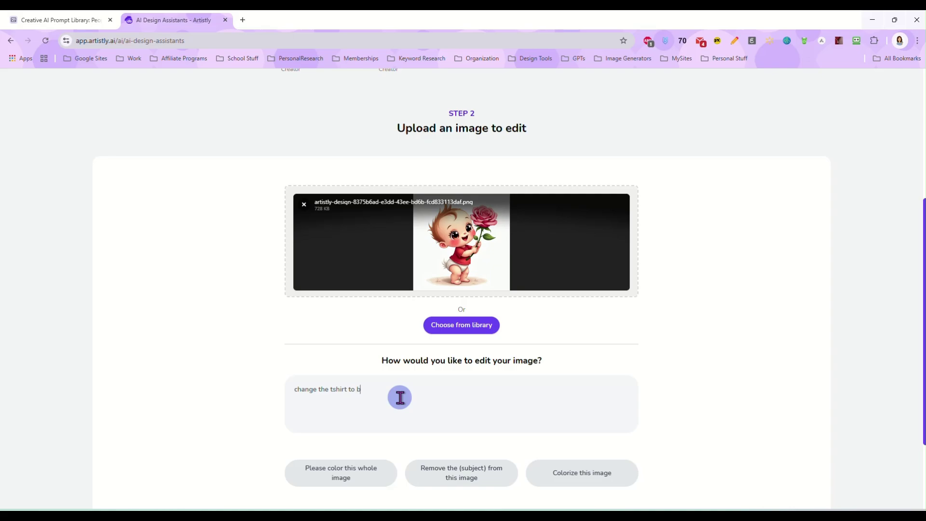
pyautogui.scroll(-1, 405, 394)
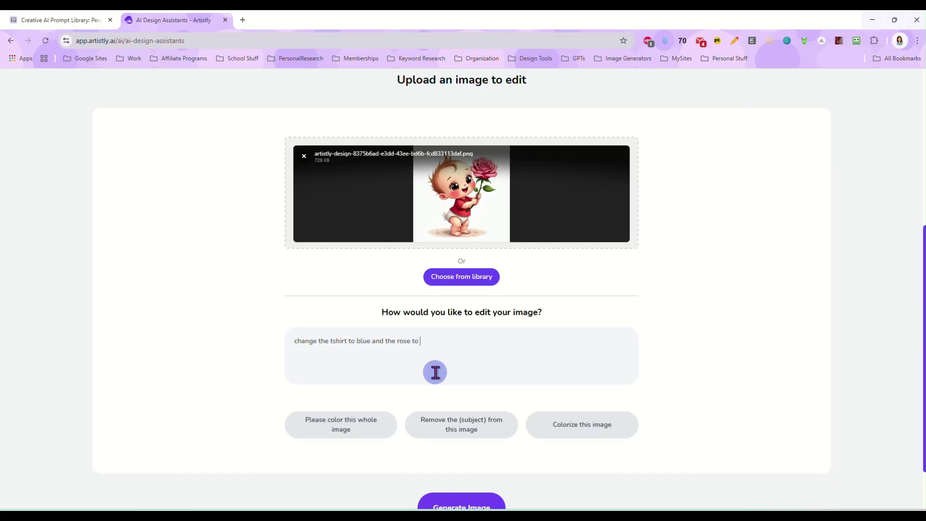
pyautogui.scroll(-2, 487, 381)
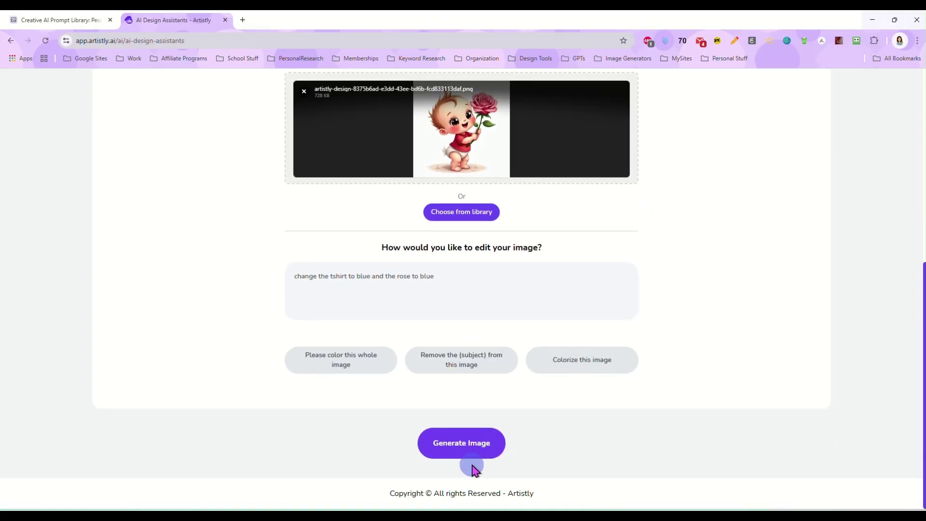
pyautogui.click(466, 451)
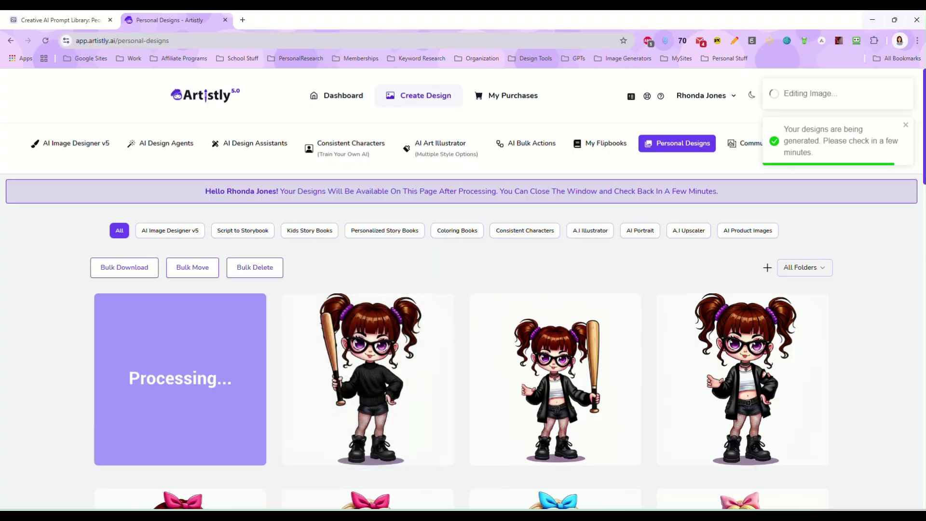
# Inspect the details of the new blue-shirt baby design
pyautogui.scroll(-1, 103, 326)
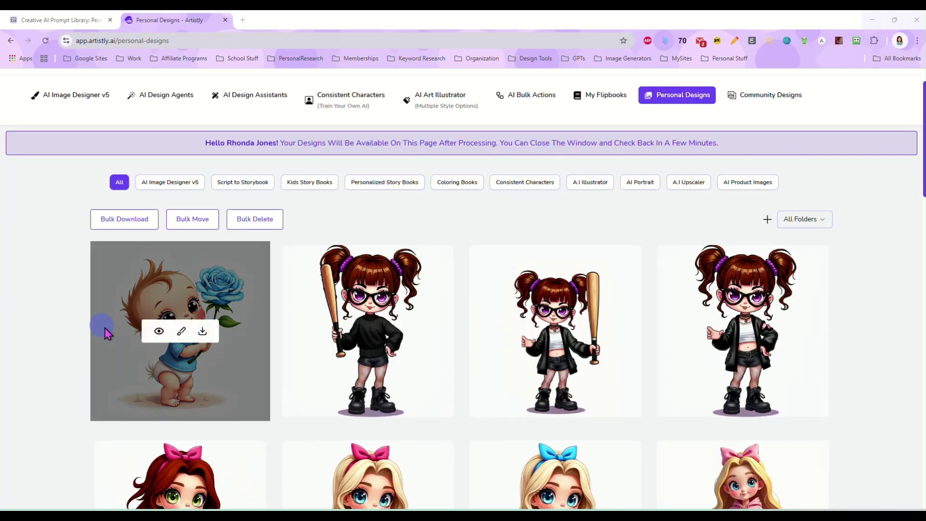
pyautogui.click(159, 330)
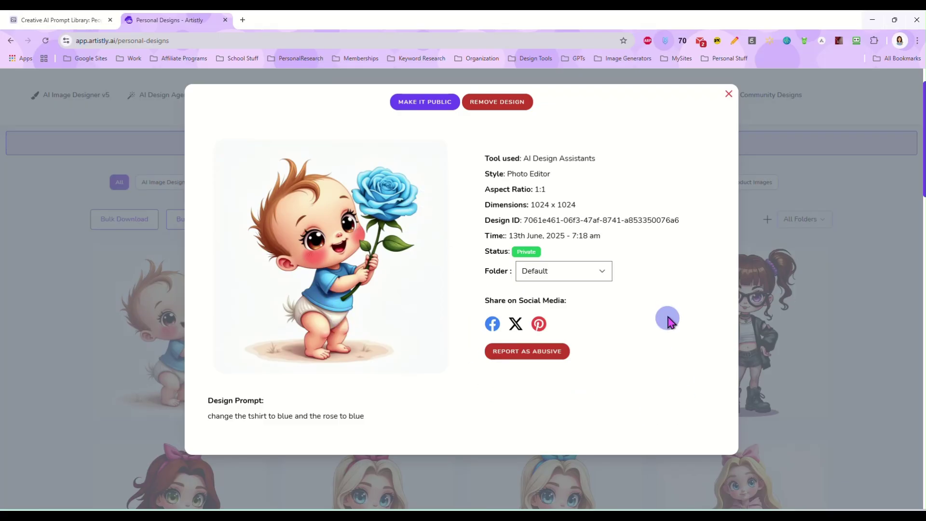
pyautogui.click(728, 95)
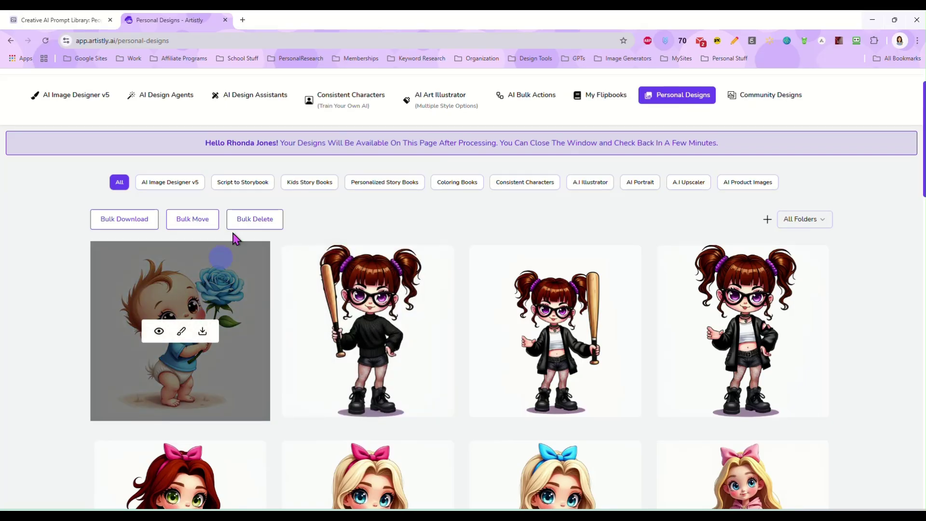
# Edit the blue-rose baby in Photo Editor with 'replace the rose with a baby bottle'
pyautogui.click(252, 96)
pyautogui.click(537, 266)
pyautogui.click(461, 430)
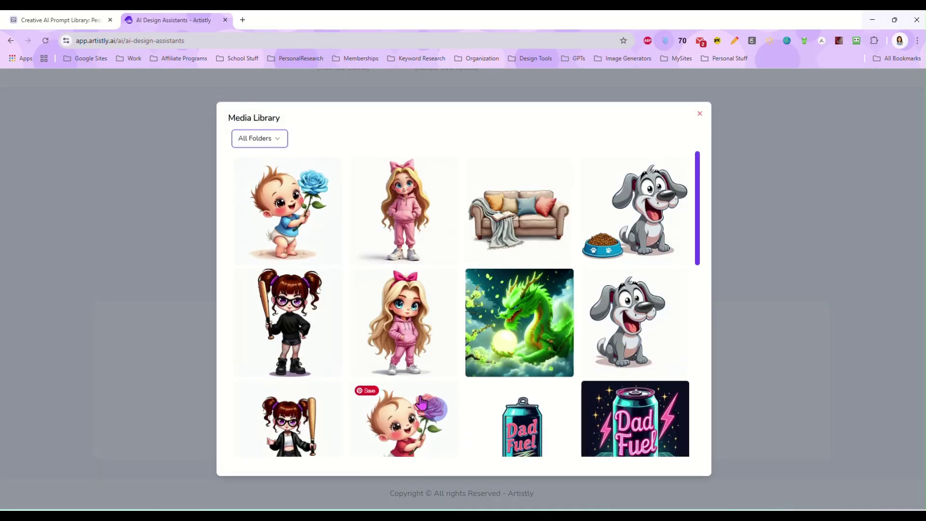
pyautogui.click(289, 207)
pyautogui.scroll(-2, 388, 450)
pyautogui.click(391, 438)
pyautogui.write('rep')
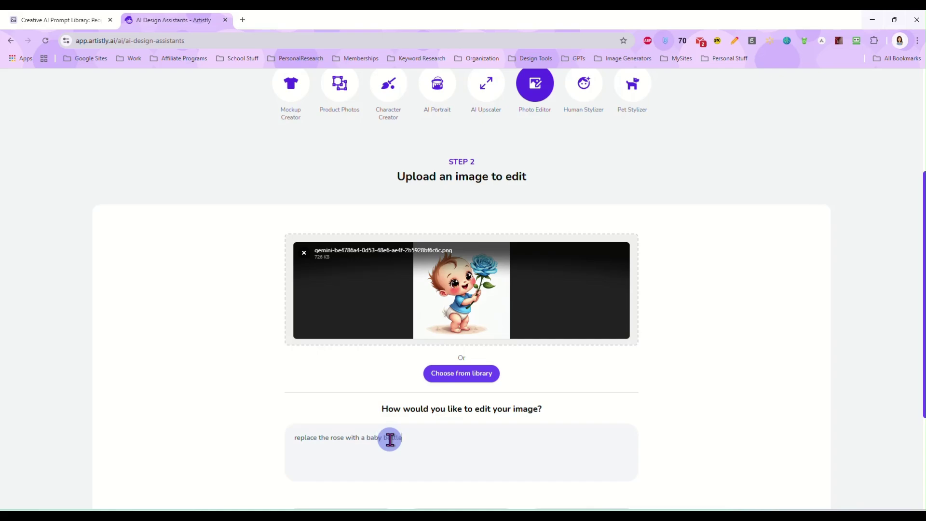
pyautogui.scroll(-2, 505, 357)
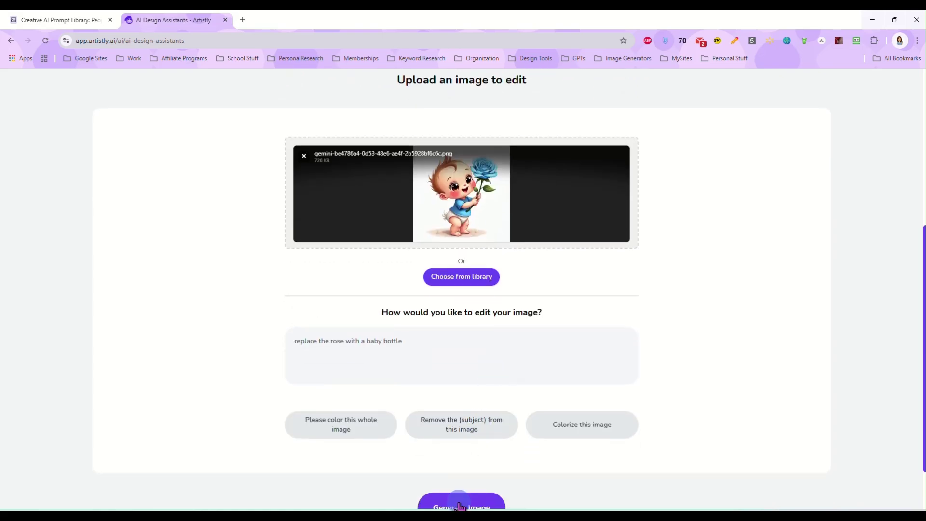
pyautogui.click(460, 505)
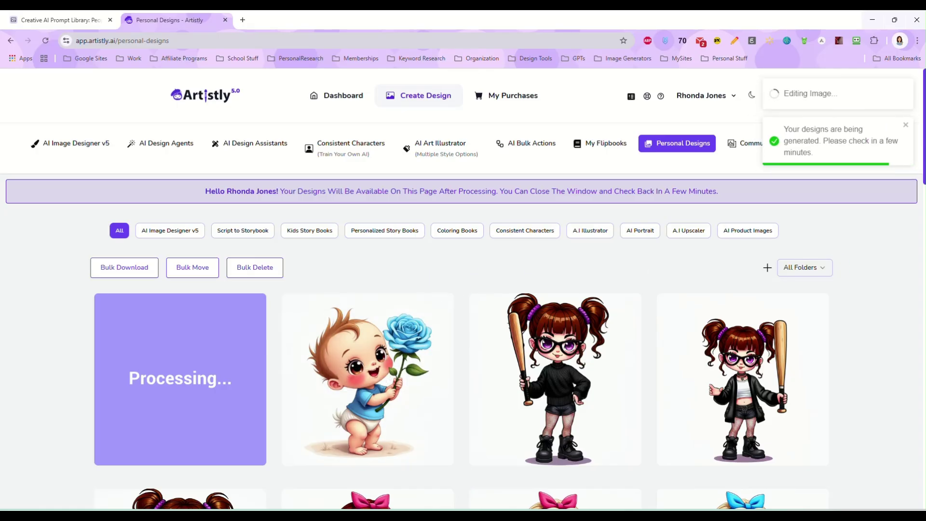
# Inspect the finished baby-with-bottle design, then reopen the Photo Editor image library
pyautogui.scroll(-2, 366, 367)
pyautogui.click(159, 285)
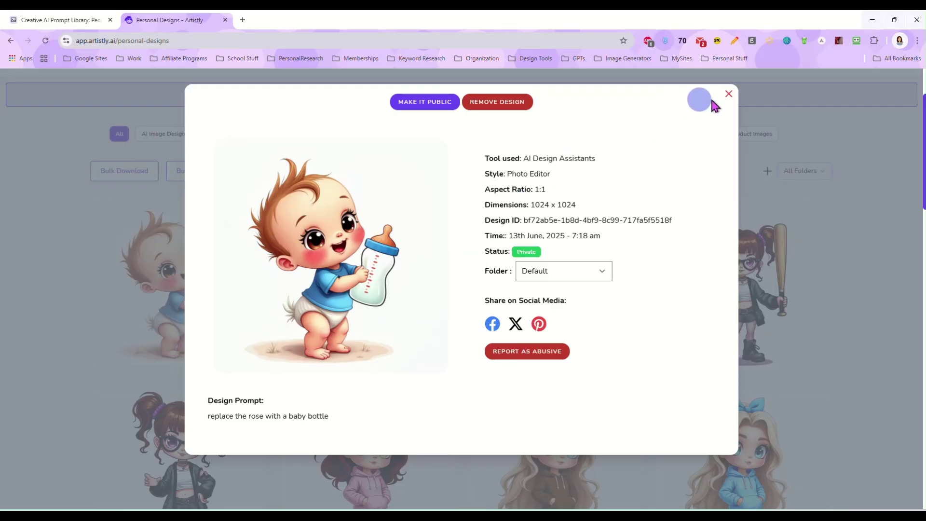
pyautogui.click(728, 94)
pyautogui.scroll(2, 367, 183)
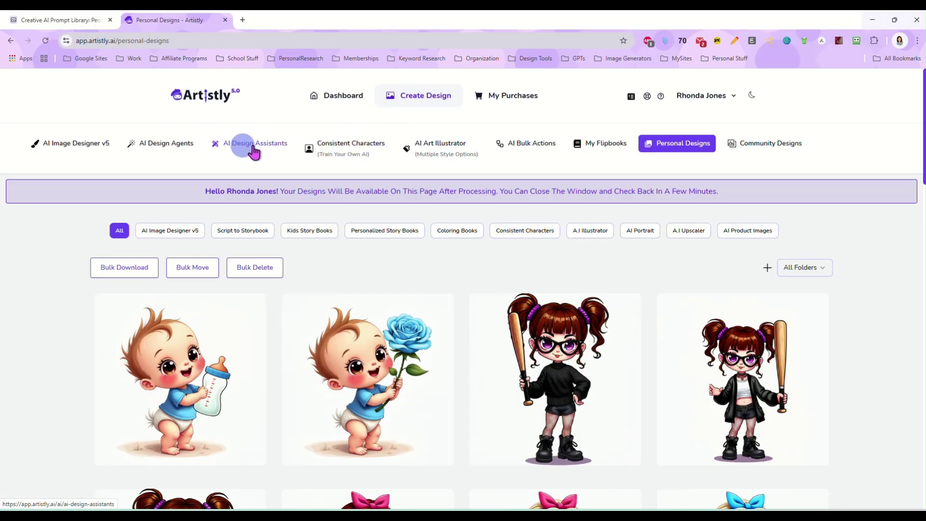
pyautogui.click(253, 152)
pyautogui.click(536, 264)
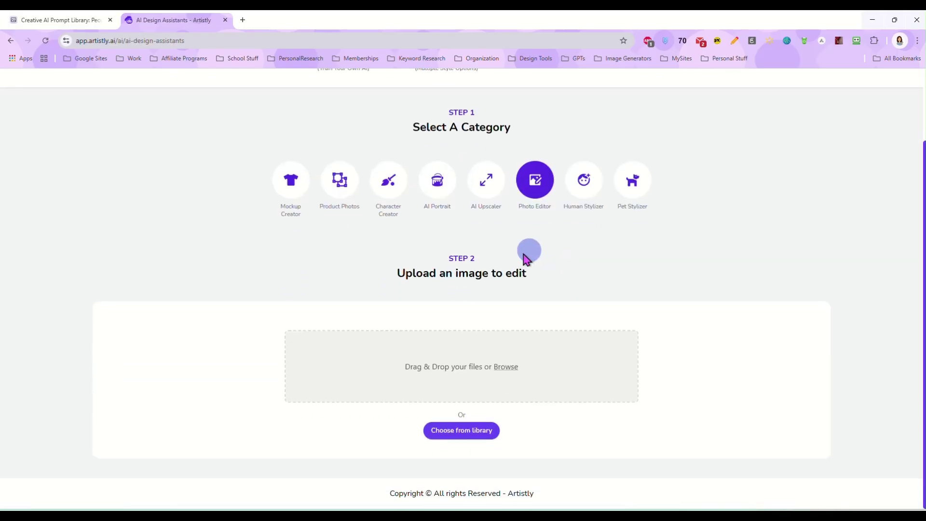
pyautogui.click(464, 433)
# Load more images, pick the black-and-white American-flag sunflower, and enter 'add color to this image'
pyautogui.scroll(-3, 455, 241)
pyautogui.scroll(-6, 466, 266)
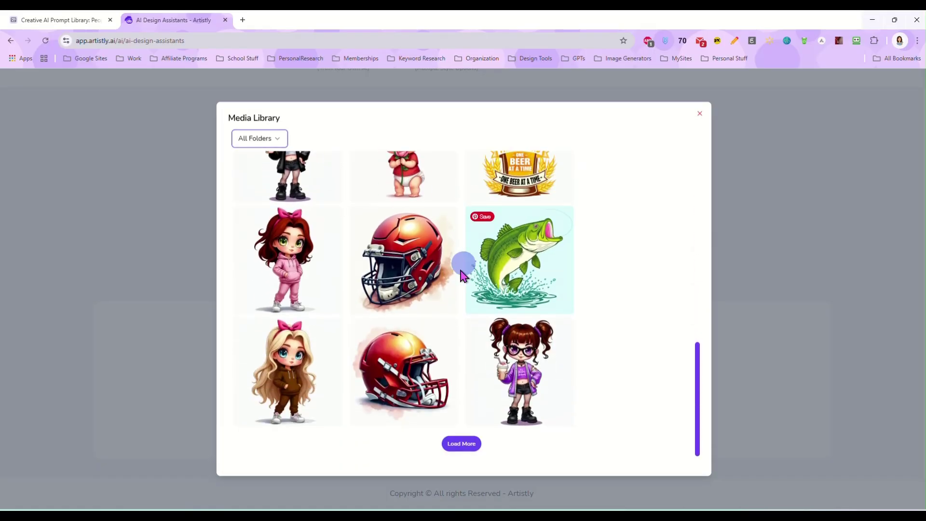
pyautogui.click(462, 444)
pyautogui.scroll(-3, 475, 272)
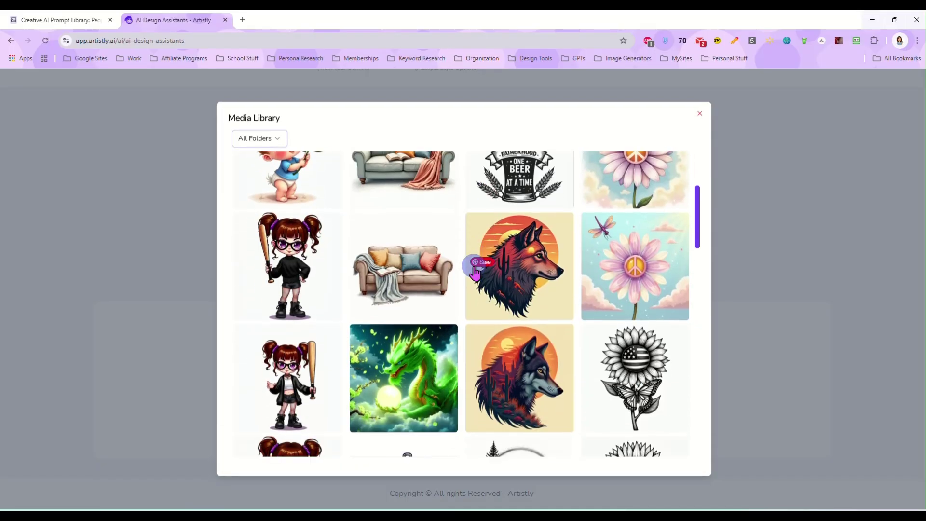
pyautogui.scroll(-3, 475, 272)
pyautogui.click(639, 256)
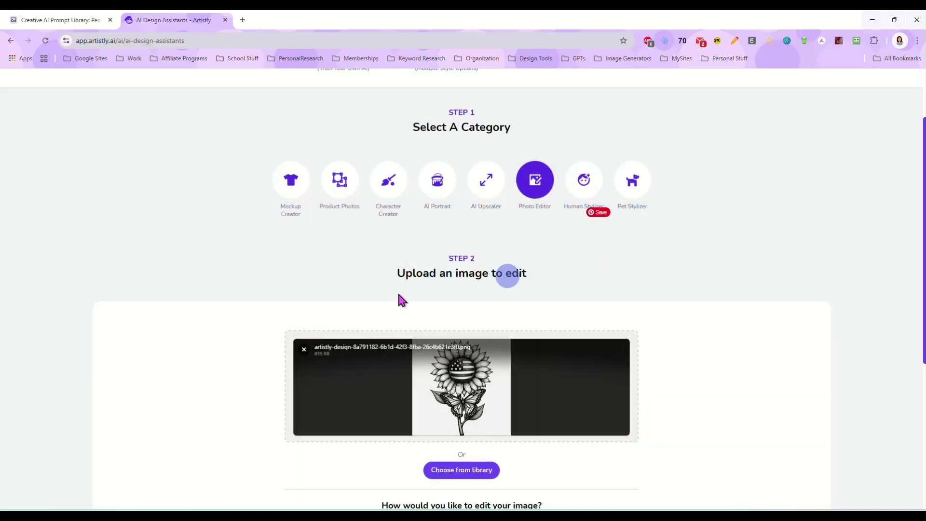
pyautogui.scroll(-3, 329, 316)
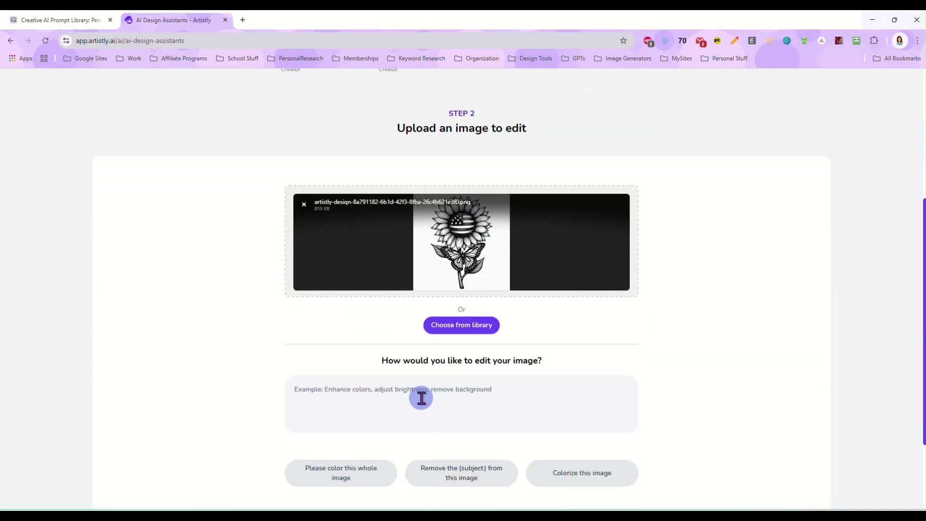
pyautogui.write('colori')
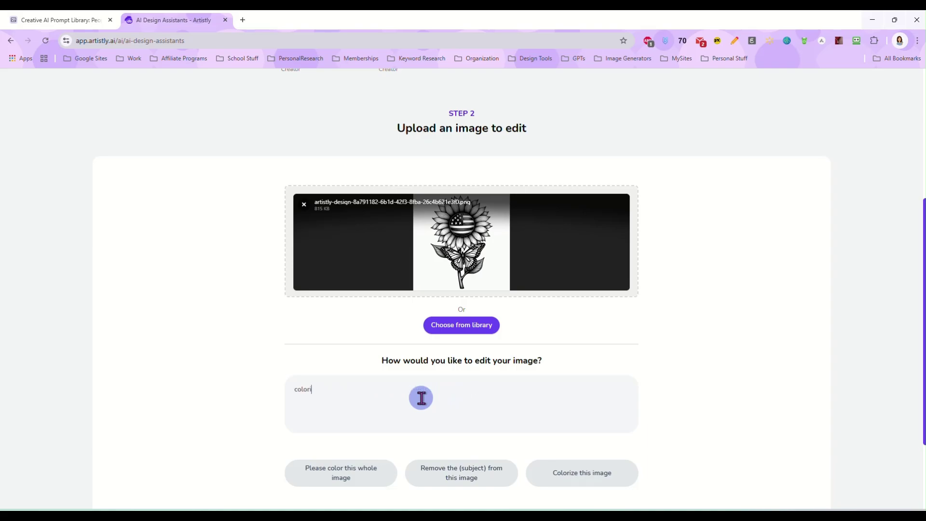
pyautogui.write('l')
pyautogui.press('BackSpace')
pyautogui.press('BackSpace')
pyautogui.press('BackSpace')
pyautogui.write('add color to this image')
pyautogui.scroll(-2, 422, 396)
# Generate the colourised sunflower and inspect the finished design's details
pyautogui.click(461, 455)
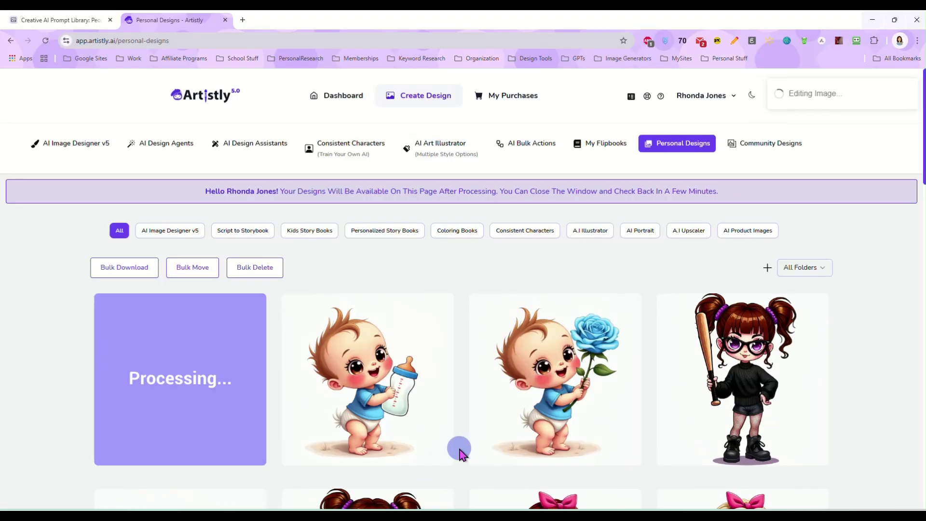
pyautogui.scroll(-1, 232, 420)
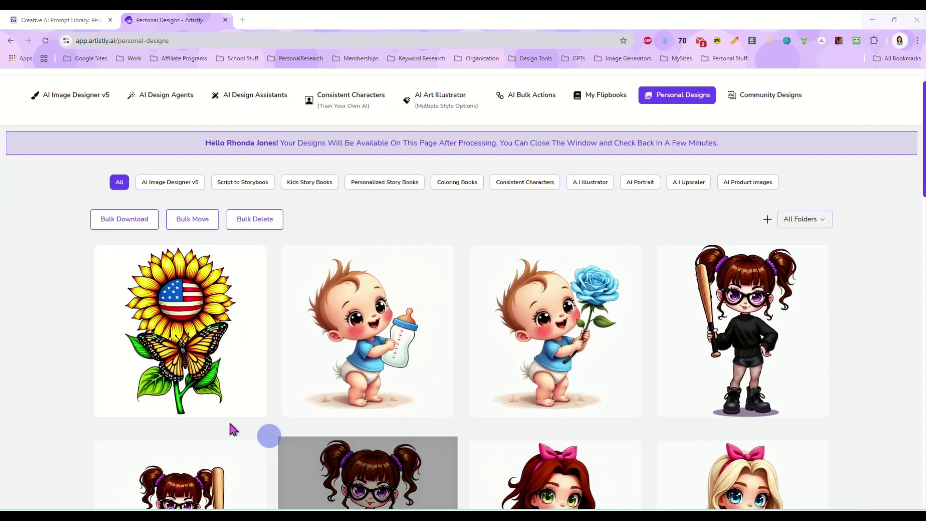
pyautogui.click(155, 331)
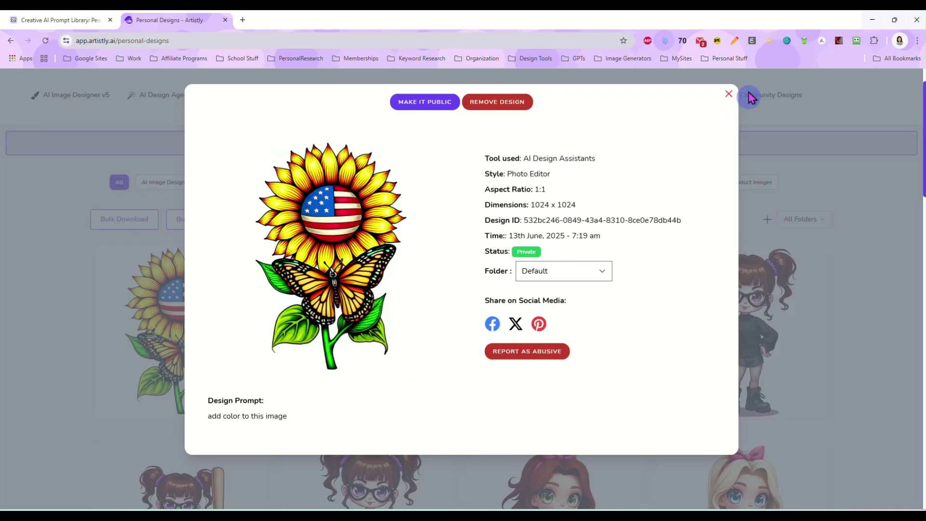
pyautogui.click(728, 94)
# Return to the Photo Editor assistant and open its image library
pyautogui.scroll(-4, 809, 279)
pyautogui.scroll(5, 345, 208)
pyautogui.click(255, 146)
pyautogui.click(536, 265)
pyautogui.scroll(-2, 506, 268)
pyautogui.click(481, 444)
pyautogui.scroll(-2, 502, 256)
pyautogui.scroll(2, 532, 310)
# Edit the grey sofa photo with a prompt turning the throw blanket beige
pyautogui.click(532, 310)
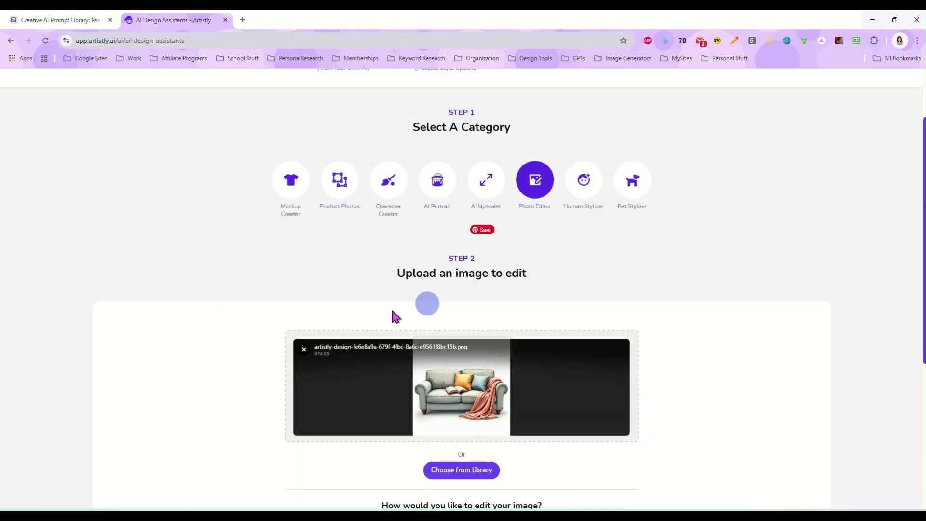
pyautogui.scroll(-2, 248, 327)
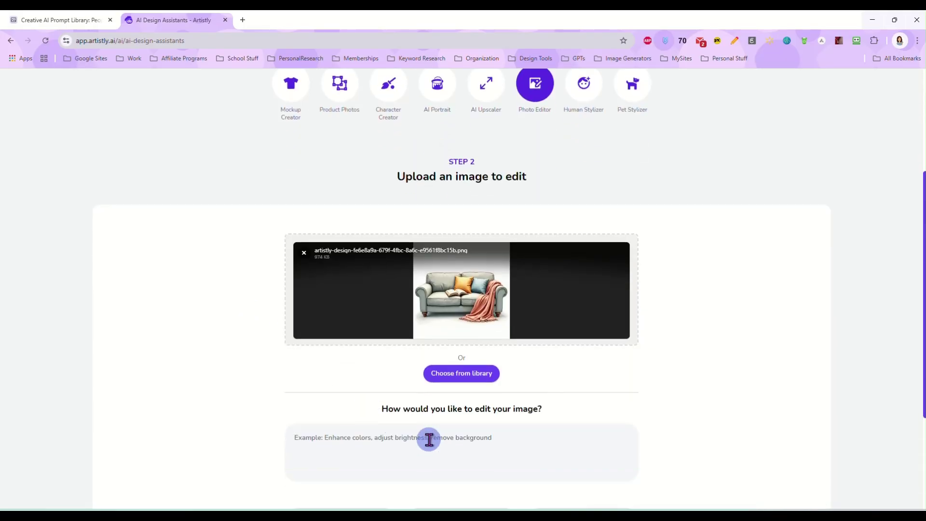
pyautogui.click(429, 439)
pyautogui.write('change the throw blanket to beige')
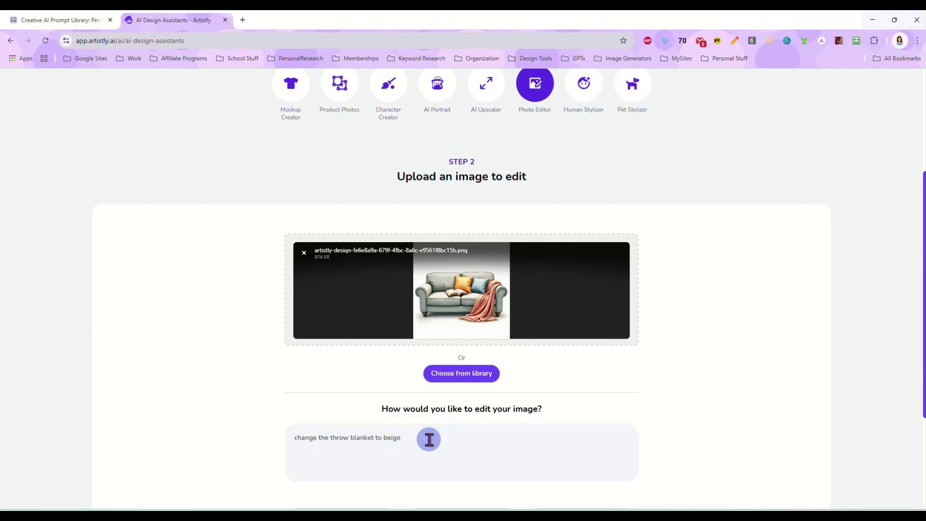
pyautogui.scroll(-2, 455, 436)
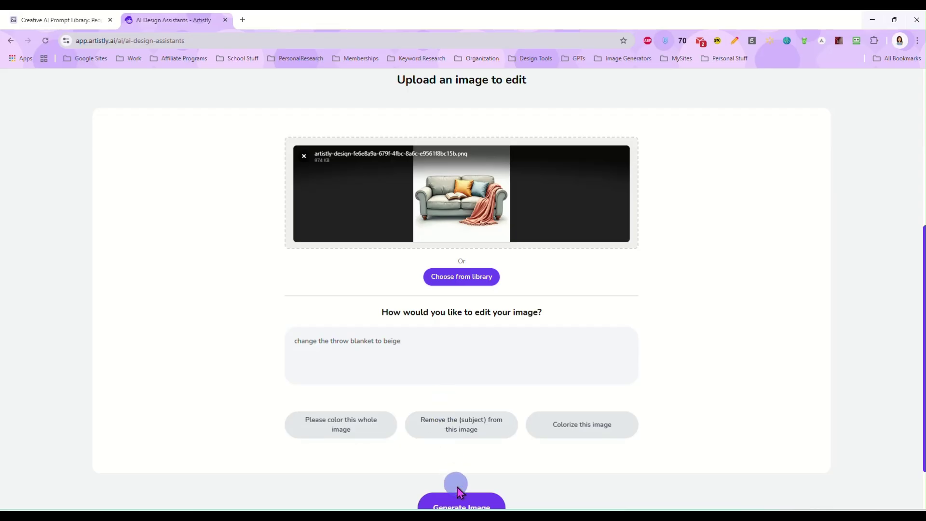
pyautogui.click(462, 503)
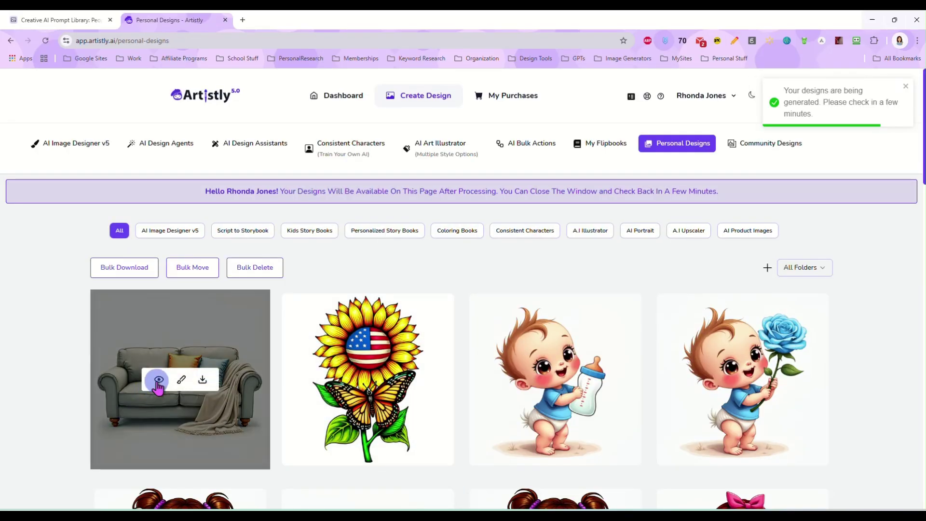
# Inspect the beige-throw sofa result and return to AI Design Assistants
pyautogui.click(155, 378)
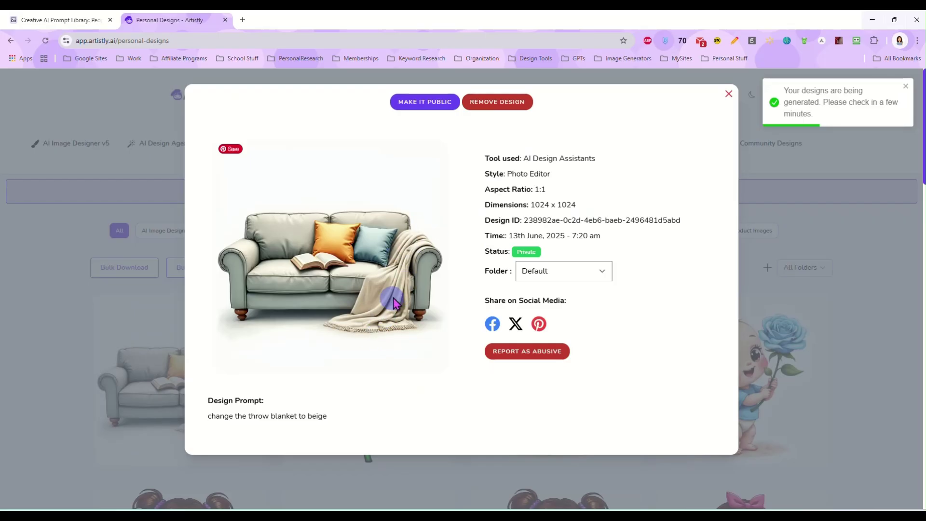
pyautogui.click(728, 94)
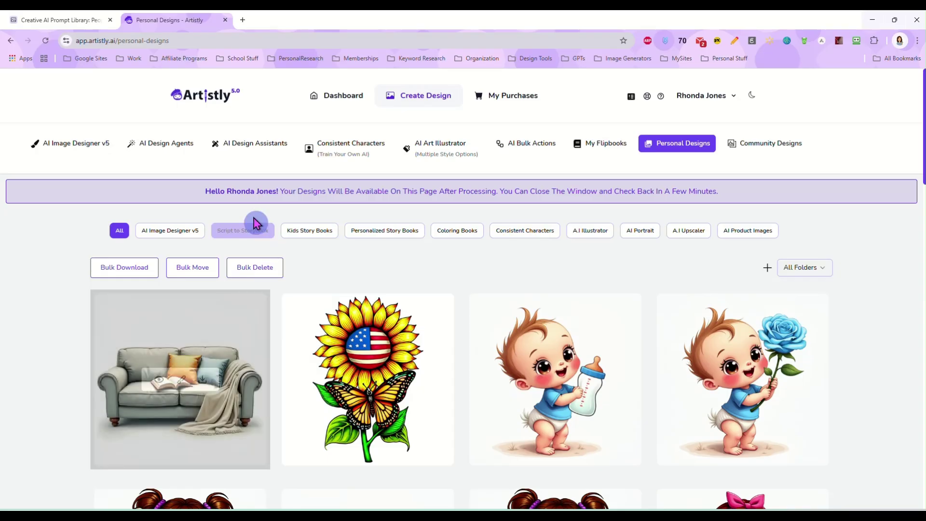
pyautogui.click(248, 143)
# Edit the beige-throw sofa with 'replace the book with a sleeping kitten' and view the result
pyautogui.click(537, 265)
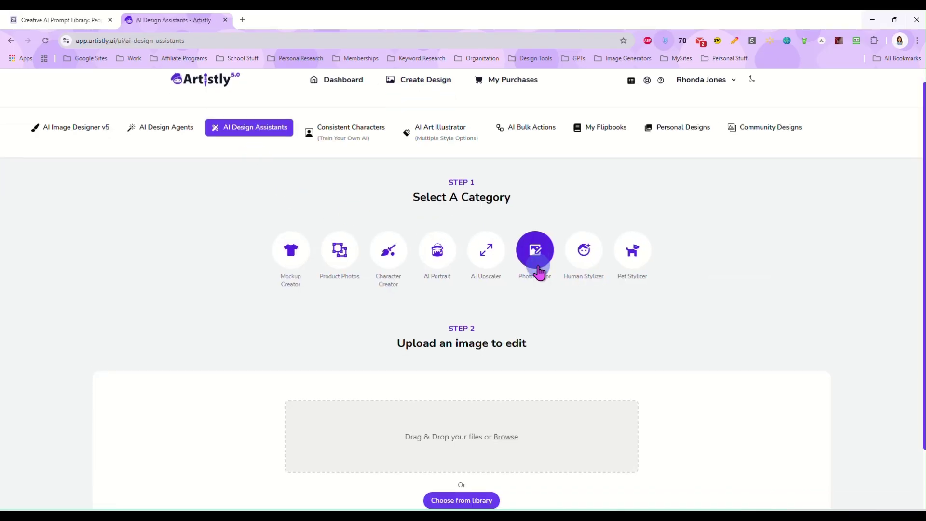
pyautogui.click(462, 429)
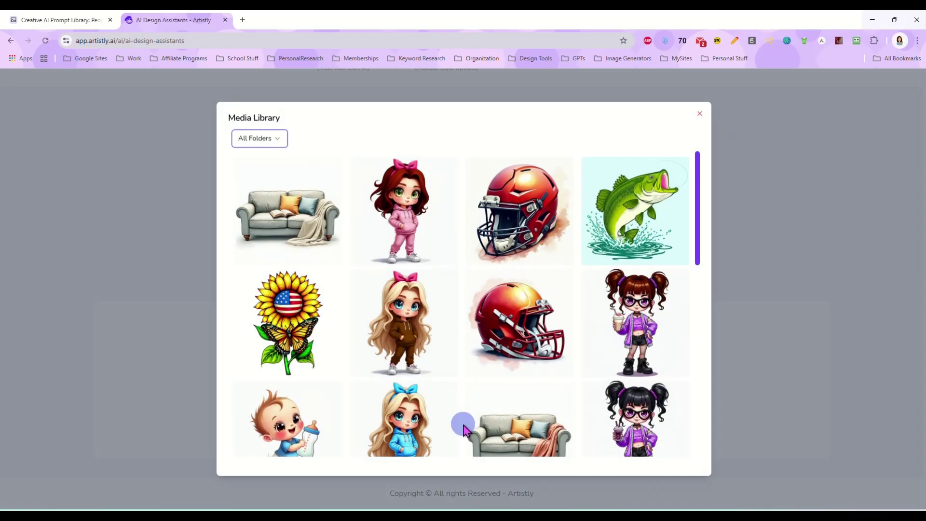
pyautogui.click(289, 217)
pyautogui.click(413, 383)
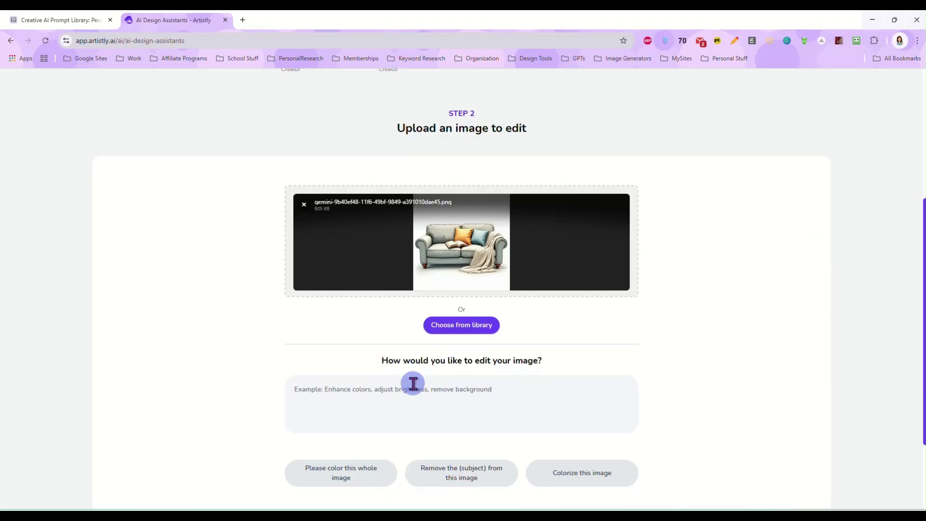
pyautogui.write('rep')
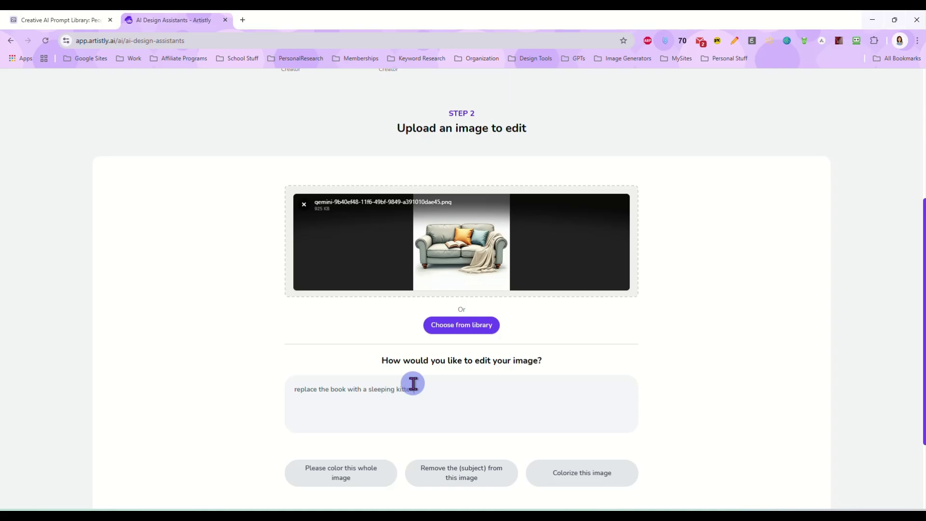
pyautogui.scroll(-2, 434, 383)
pyautogui.click(477, 458)
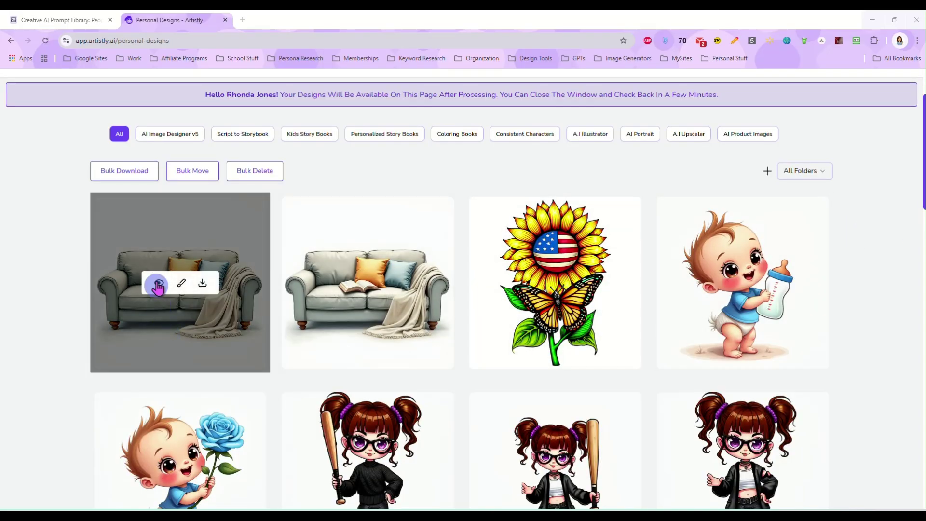
pyautogui.click(157, 283)
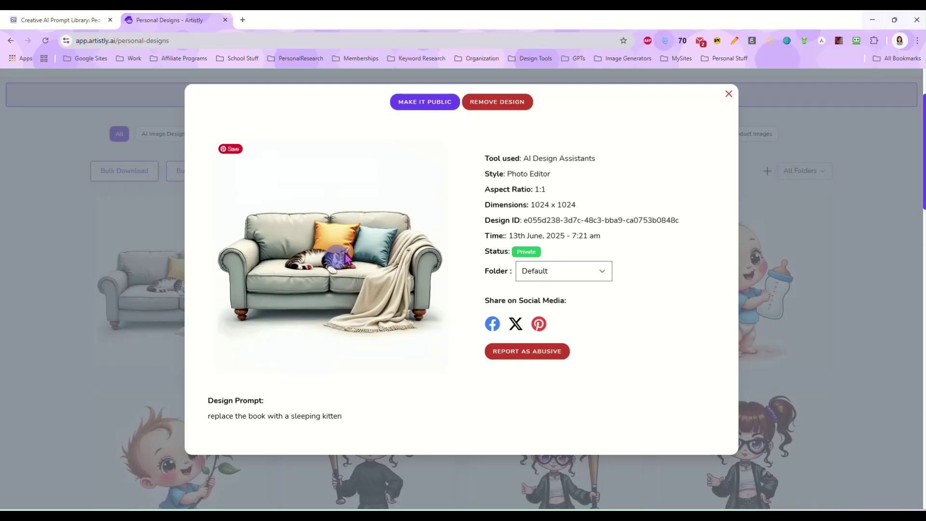
# Close the kitten sofa details and return to AI Design Assistants
pyautogui.click(728, 95)
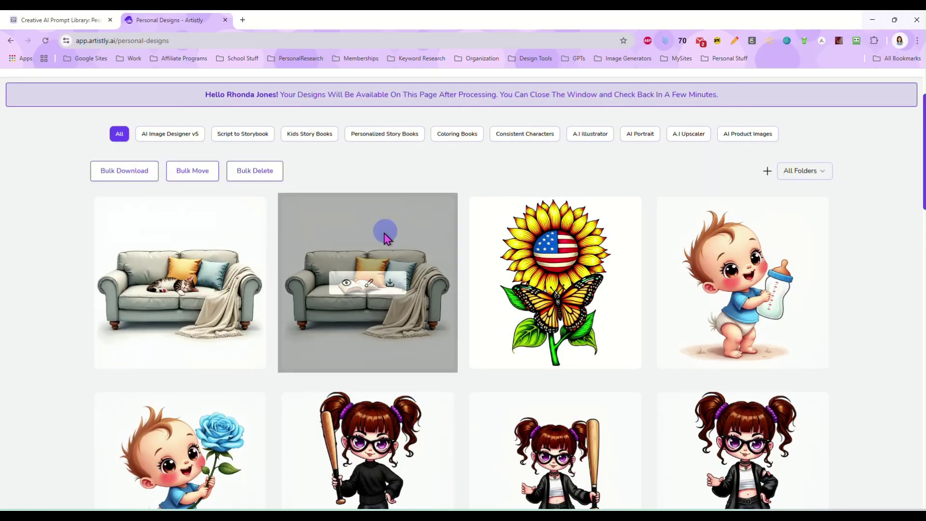
pyautogui.scroll(-5, 456, 315)
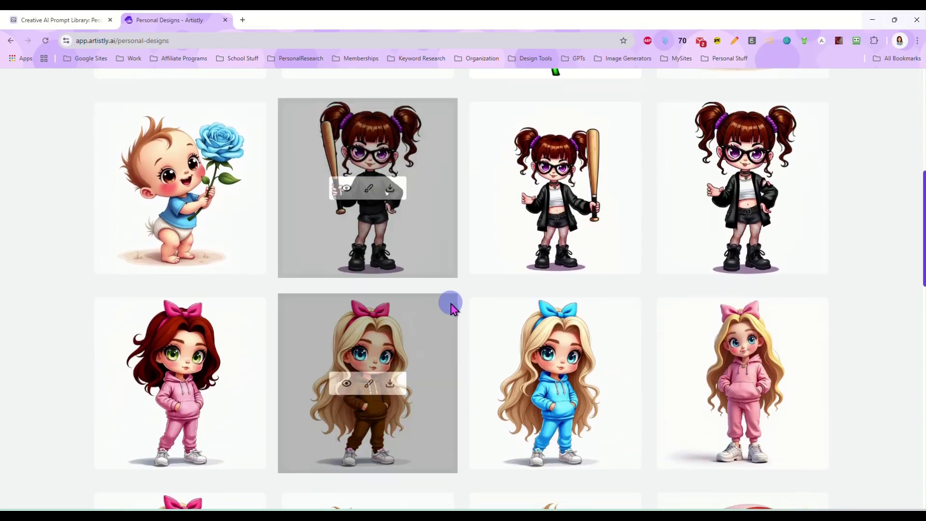
pyautogui.scroll(8, 449, 303)
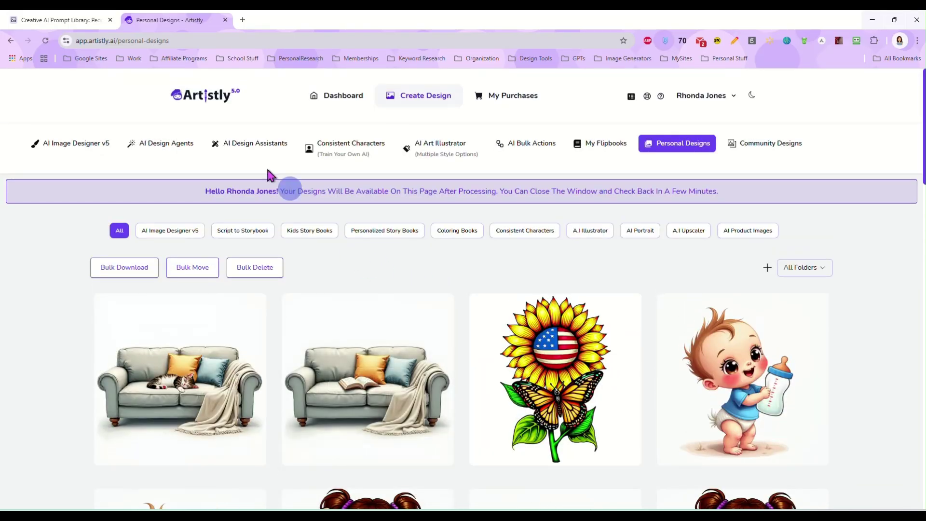
pyautogui.click(241, 143)
# Open the Photo Editor library and load more saved designs to find the dragon image
pyautogui.click(536, 277)
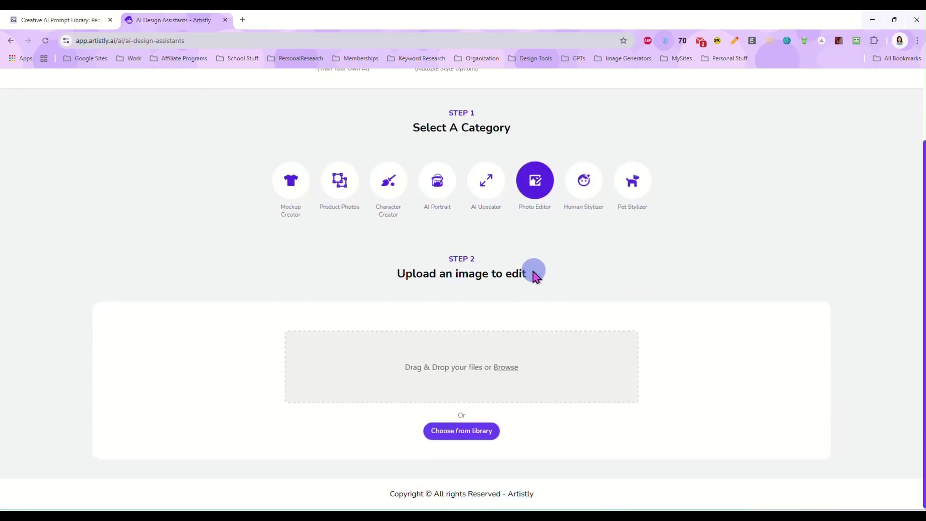
pyautogui.click(480, 430)
pyautogui.scroll(-10, 497, 241)
pyautogui.click(463, 442)
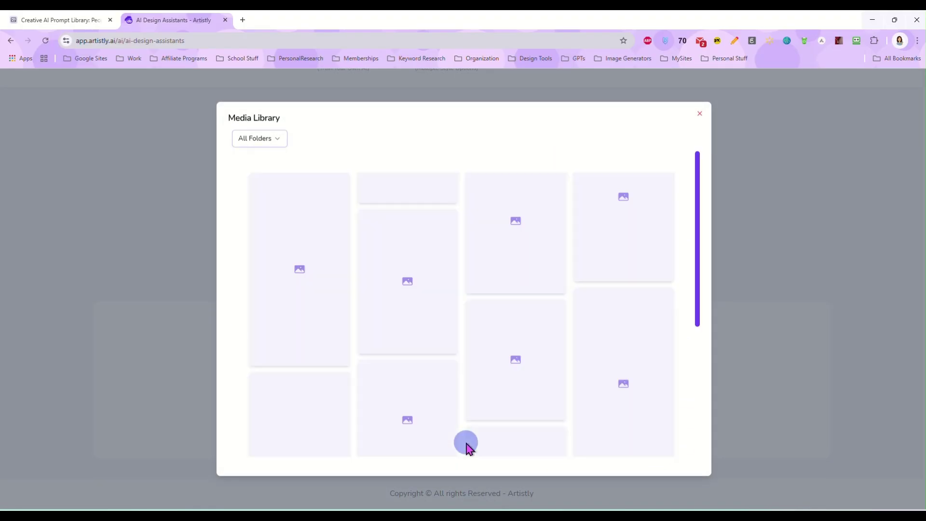
pyautogui.scroll(-5, 487, 290)
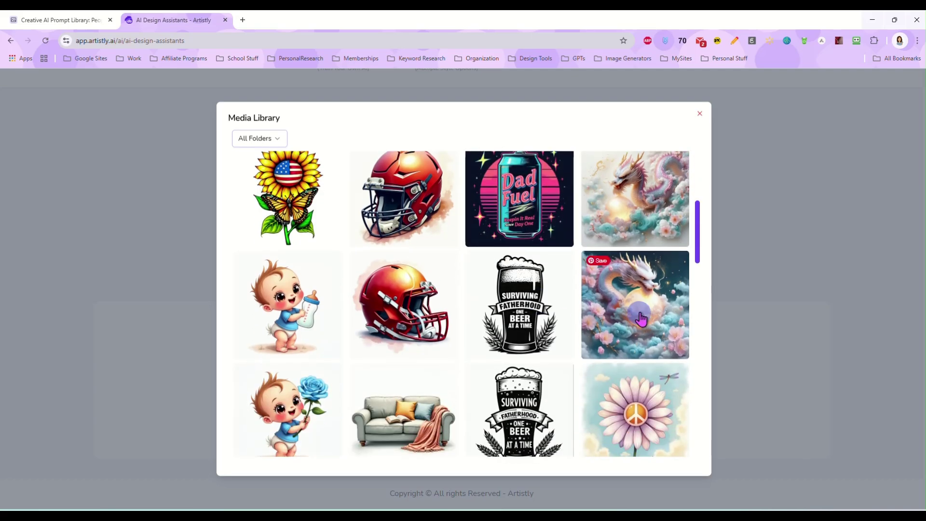
pyautogui.scroll(-5, 629, 306)
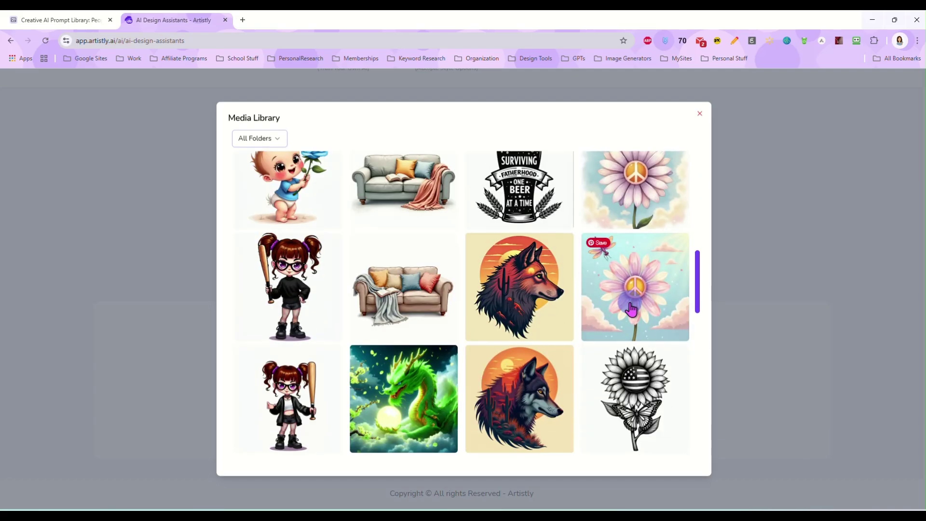
pyautogui.scroll(-2, 631, 309)
pyautogui.scroll(5, 641, 302)
pyautogui.scroll(2, 644, 304)
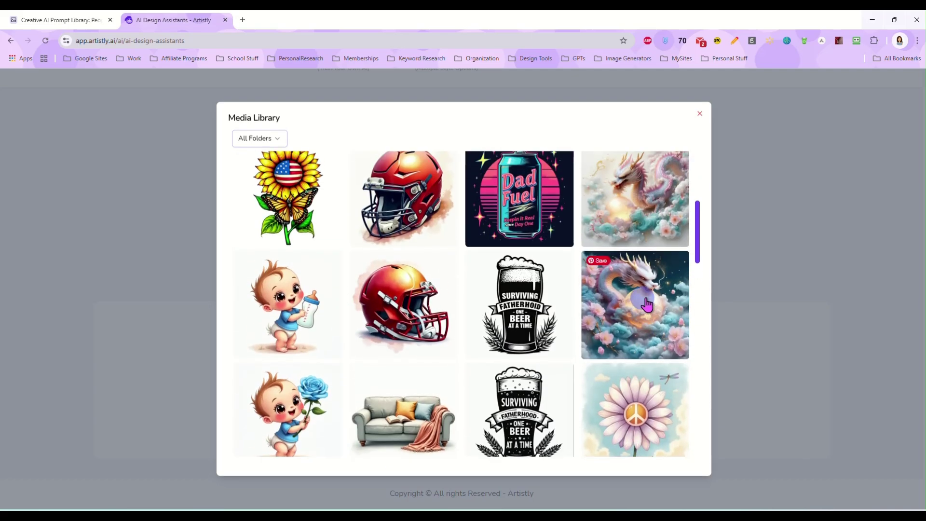
# Edit the glowing-orb dragon with a prompt making the orb a very pale blue
pyautogui.click(625, 310)
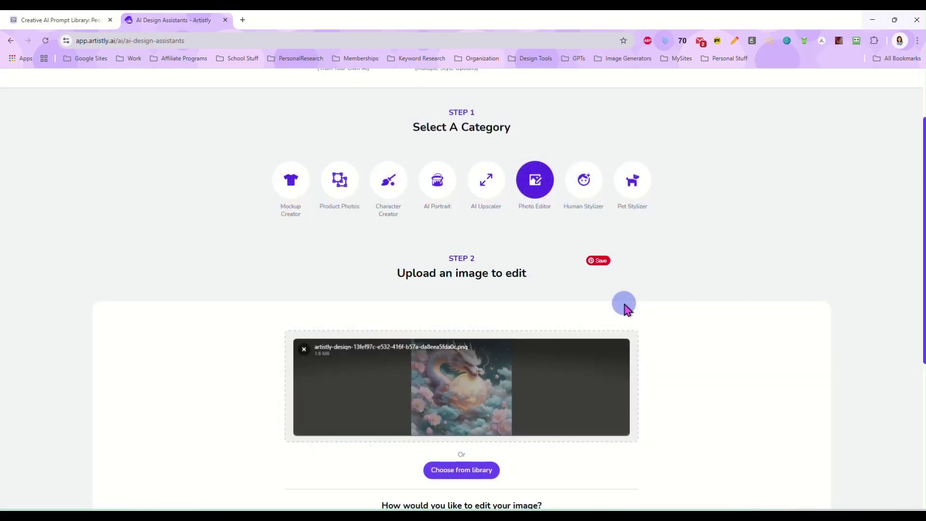
pyautogui.scroll(-3, 414, 400)
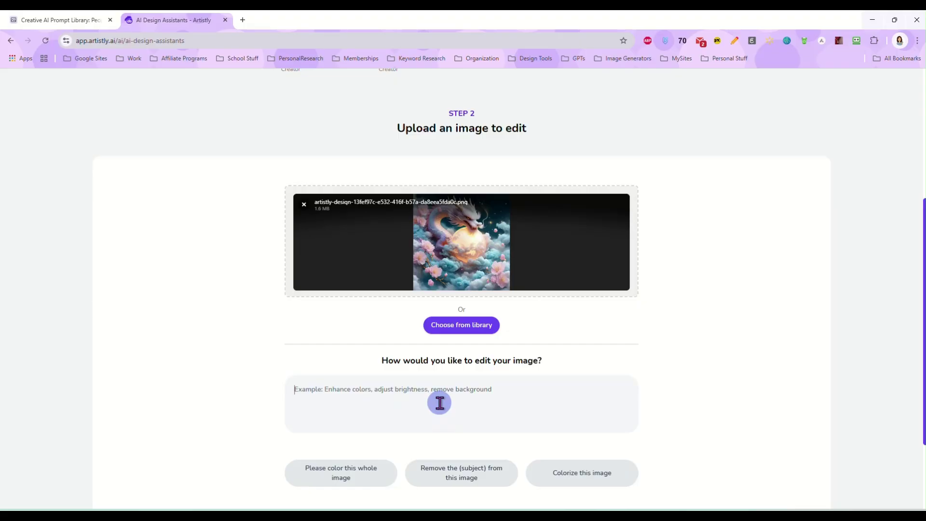
pyautogui.write('change the ')
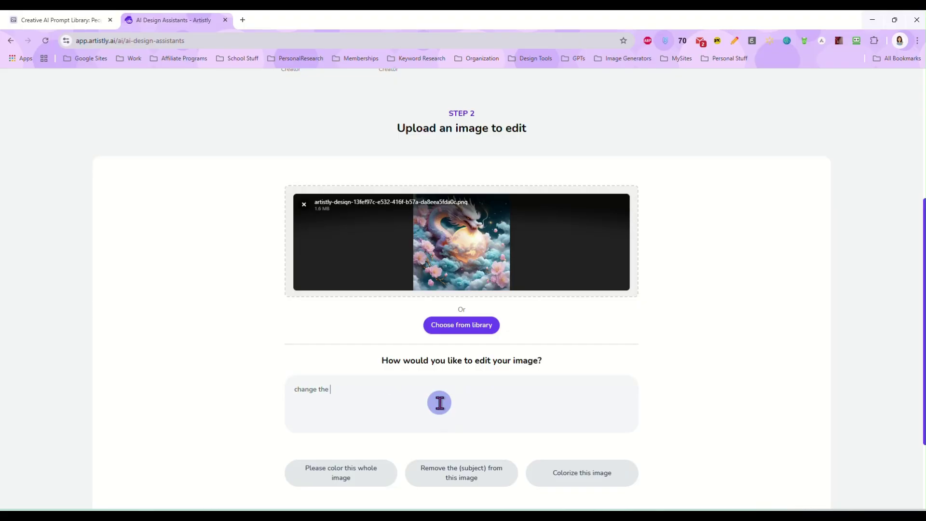
pyautogui.write('glowing orb to a very paile blue')
pyautogui.scroll(-2, 447, 405)
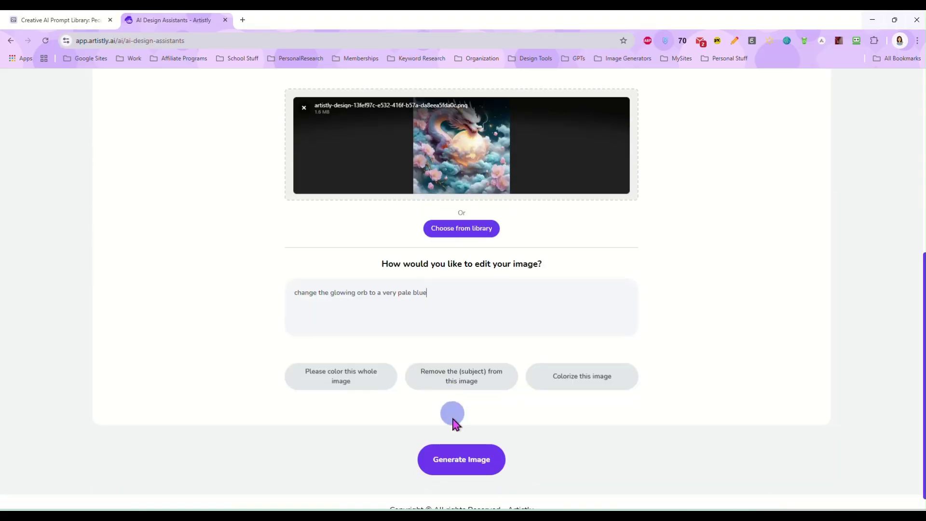
pyautogui.click(457, 462)
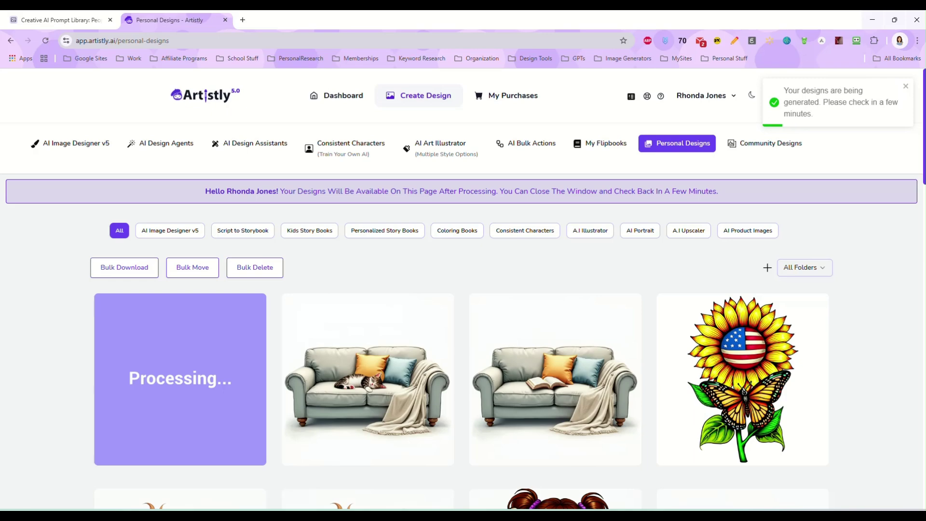
# Reload Personal Designs and view the finished pale-blue-orb dragon's details
pyautogui.click(47, 42)
pyautogui.click(159, 381)
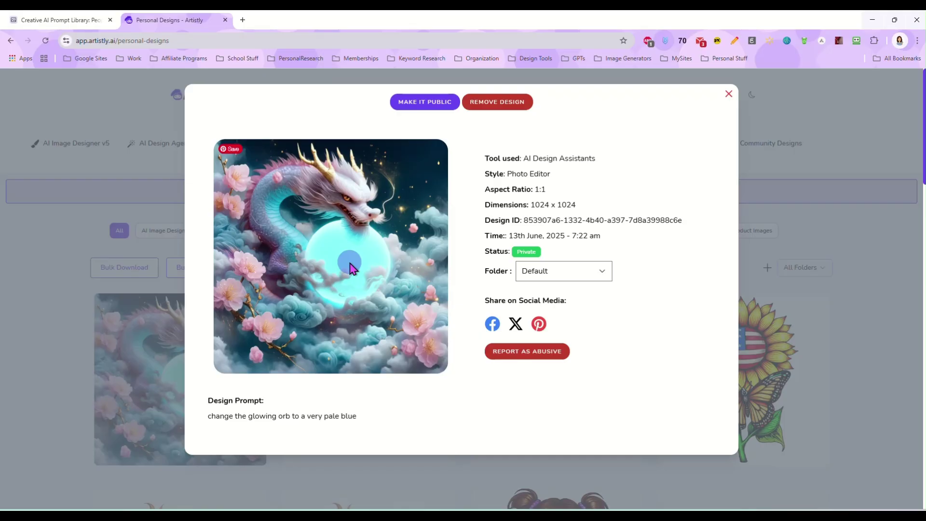
pyautogui.click(727, 95)
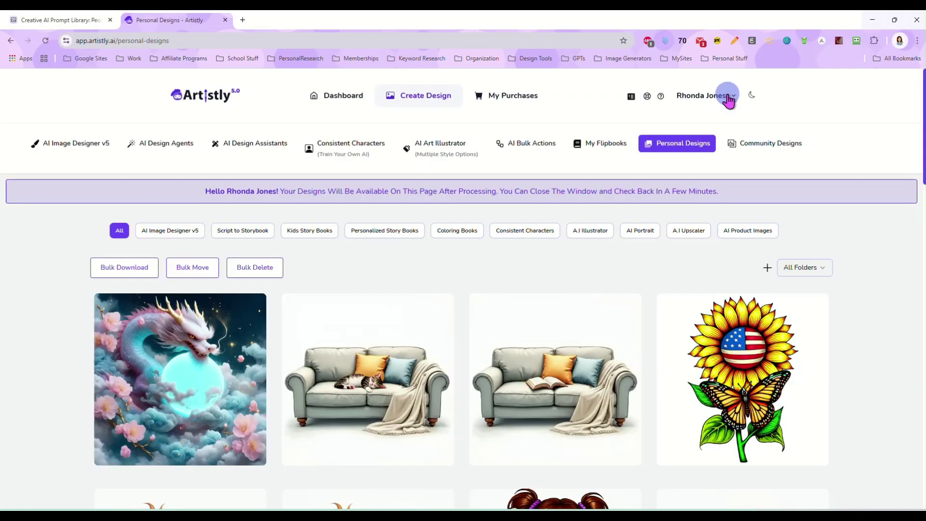
pyautogui.scroll(-1, 198, 376)
pyautogui.moveTo(372, 347)
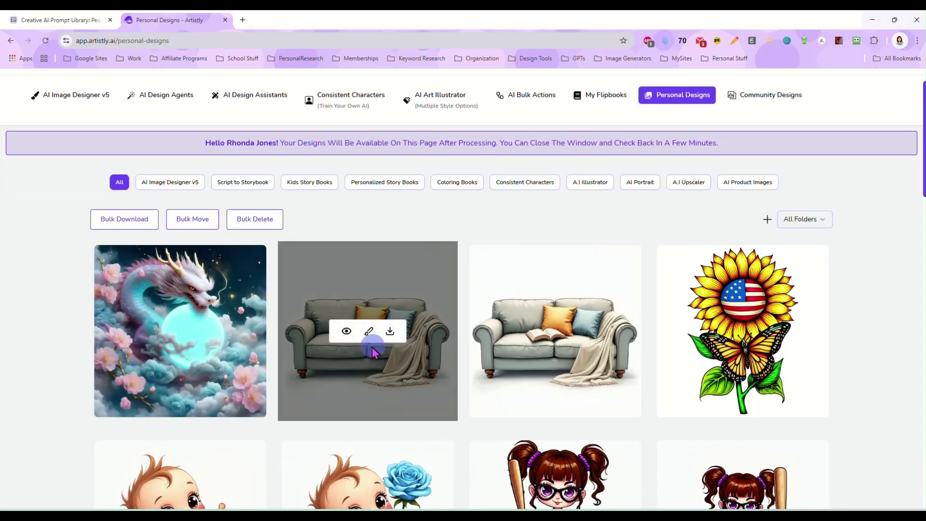
pyautogui.click(347, 332)
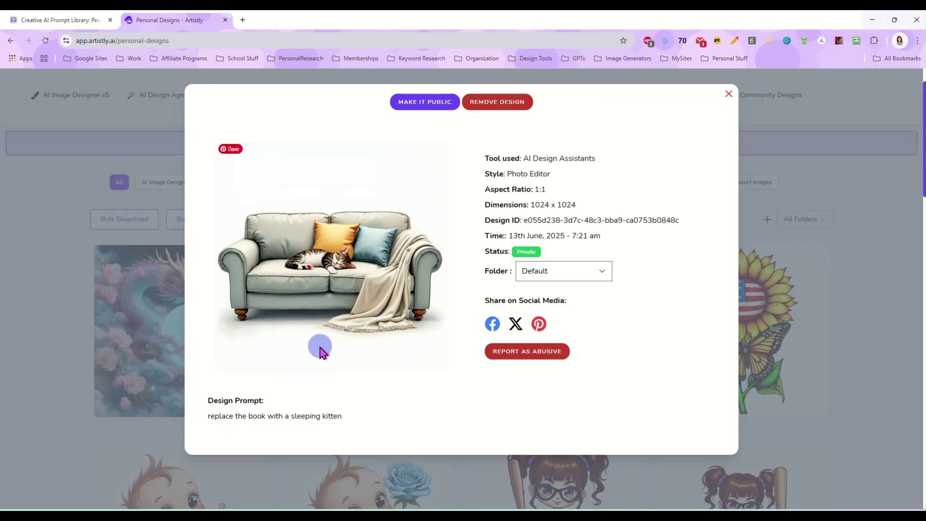
pyautogui.click(728, 94)
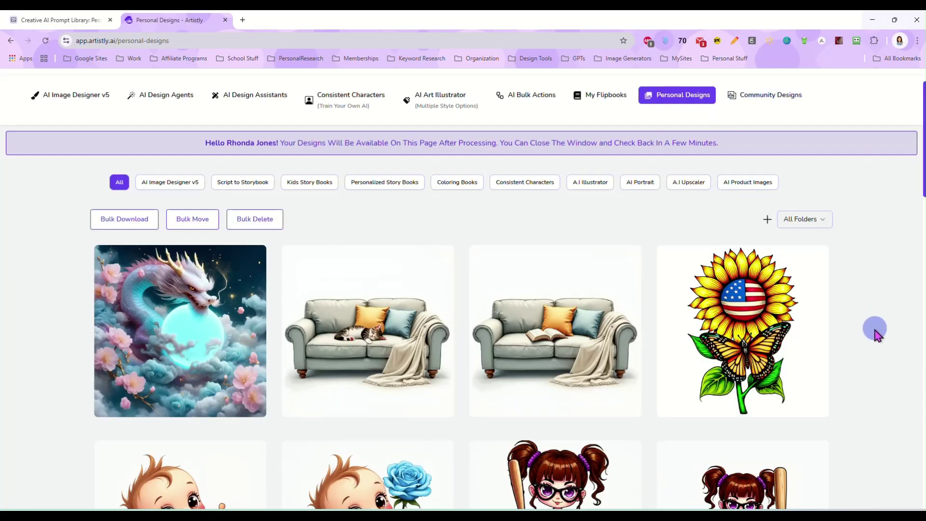
pyautogui.scroll(-2, 868, 328)
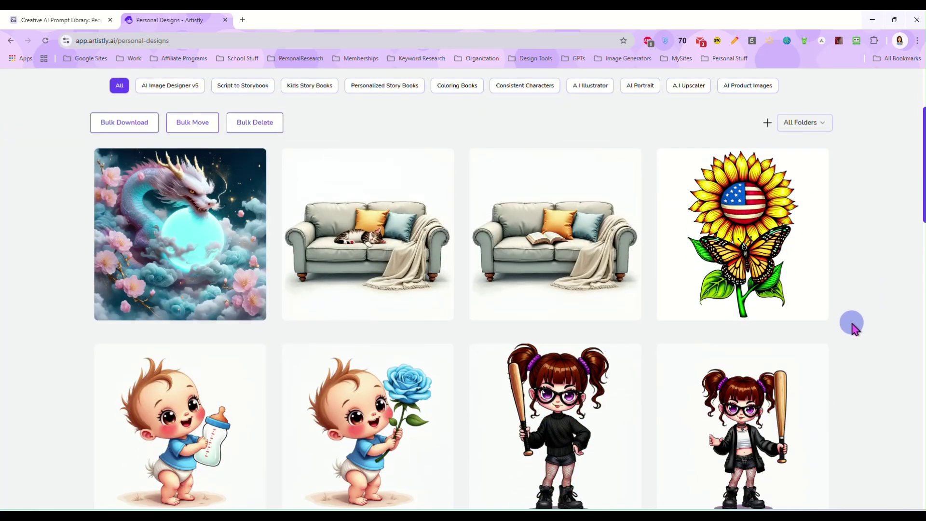